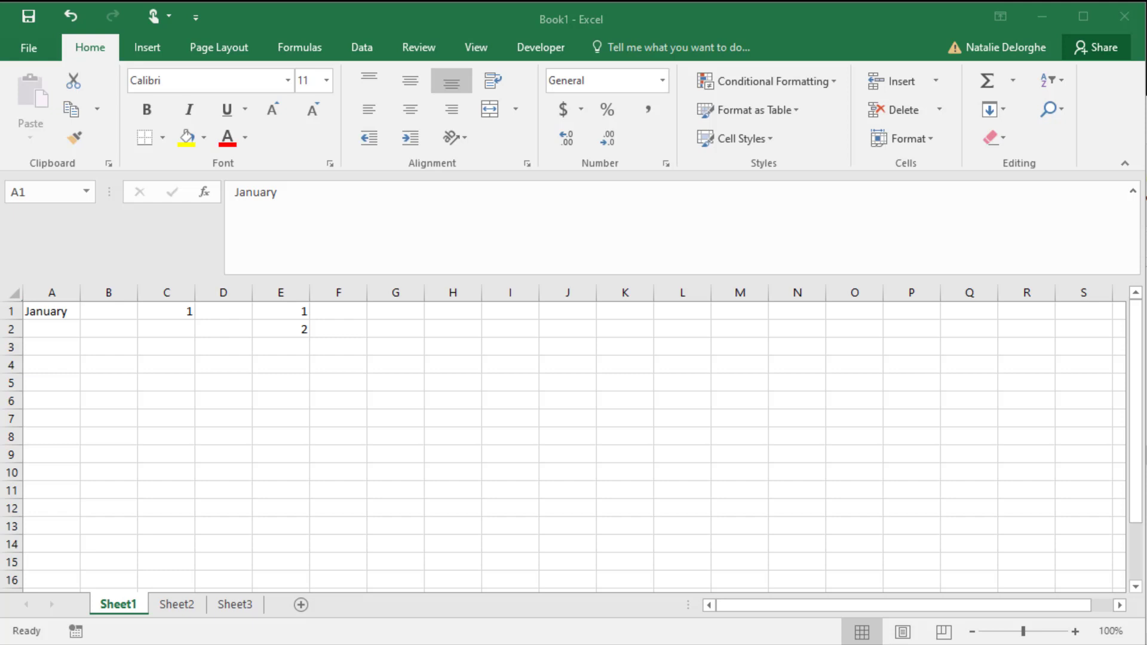
- Autofill the months from January in A1 down to A12
click(59, 312)
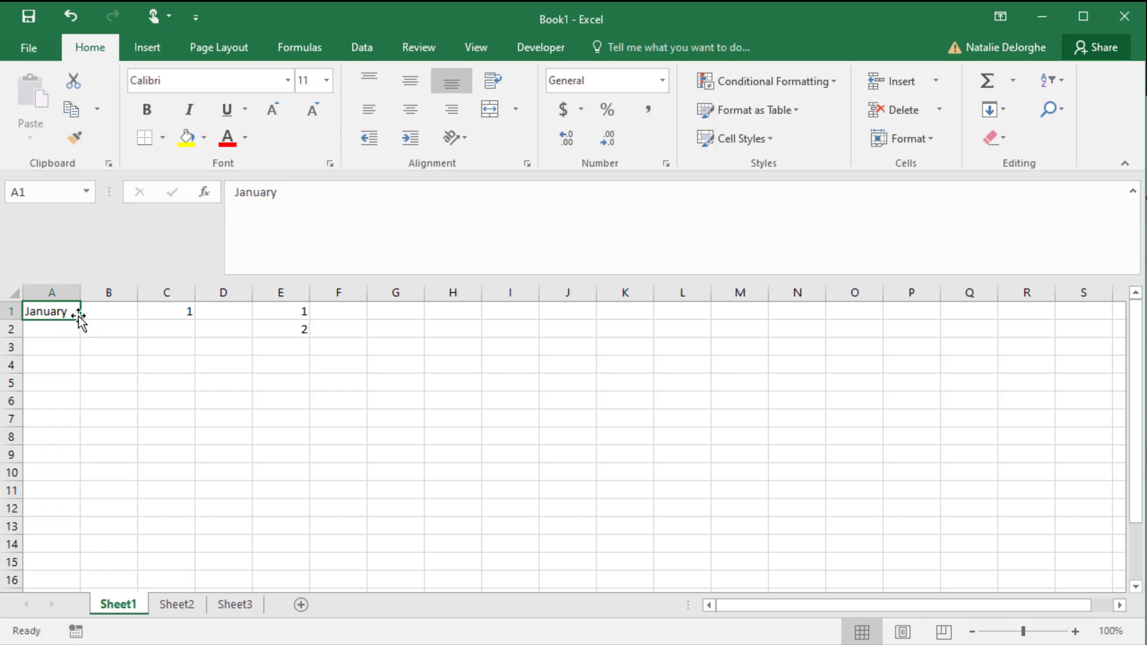
drag(79, 319, 71, 514)
- Fill the 1 in C1 down to C12 and extend the number series in E1:E2 down to E13
click(174, 311)
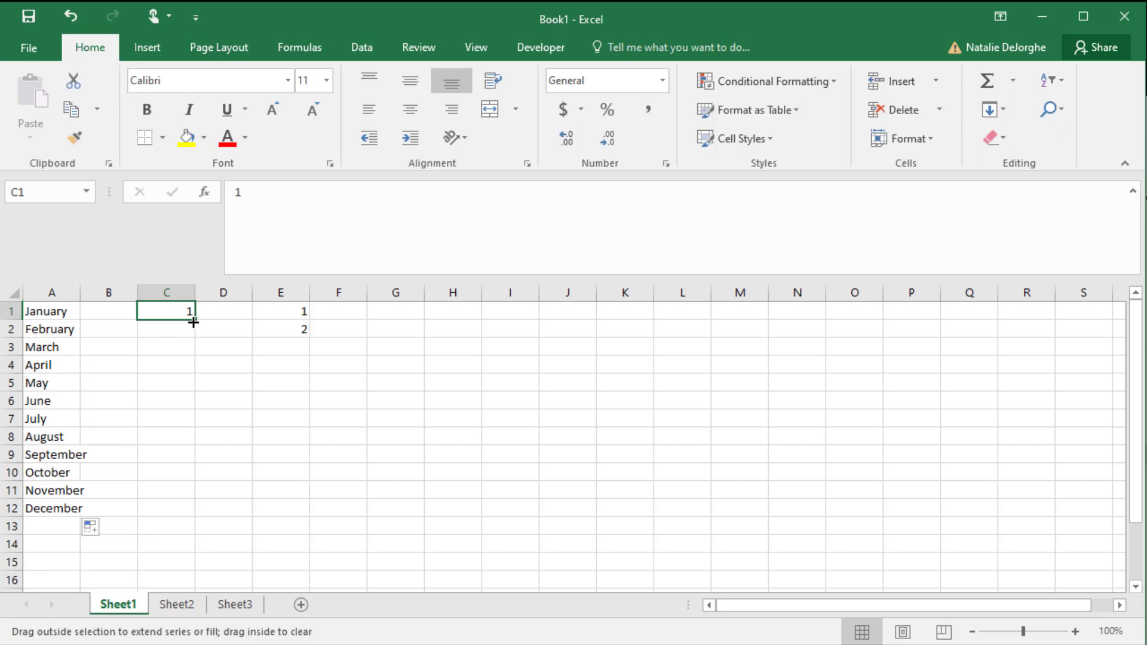
drag(194, 322, 187, 512)
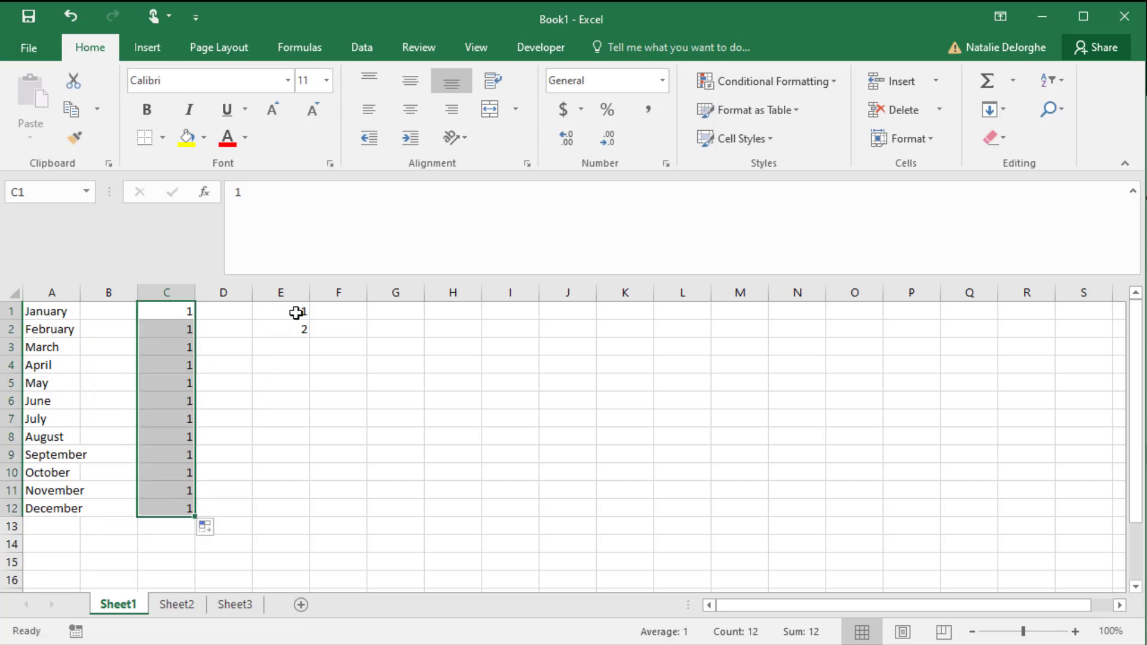
drag(295, 313, 292, 529)
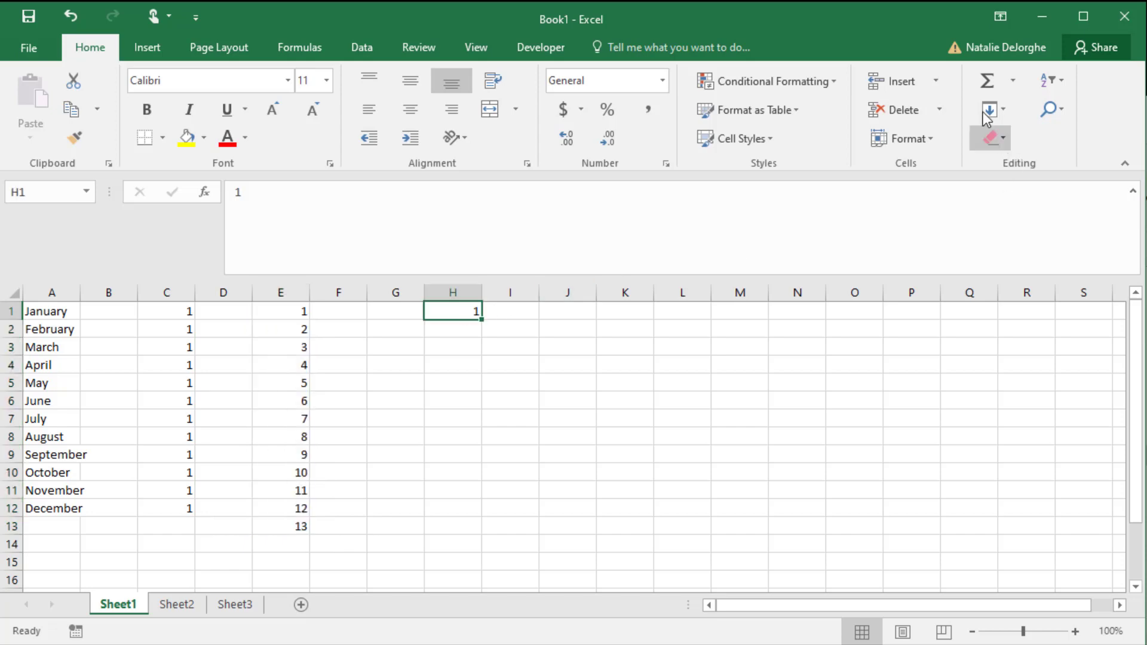
- Fill a linear series along the row from H1 with a step value of 10 and a stop value of 100
click(1005, 108)
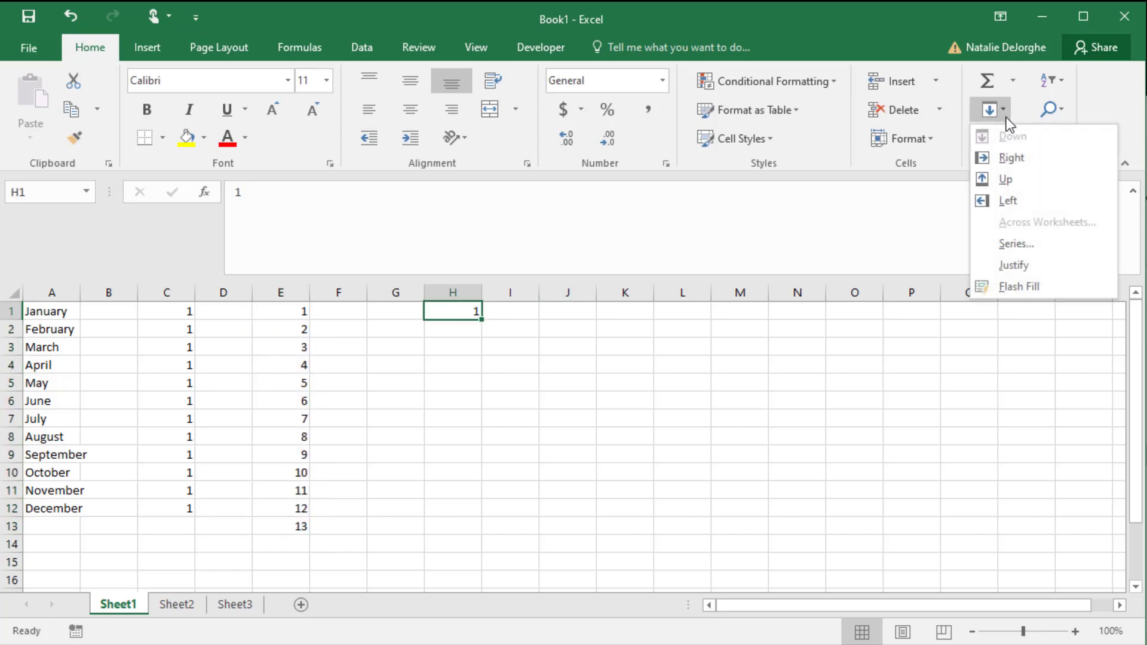
click(1016, 244)
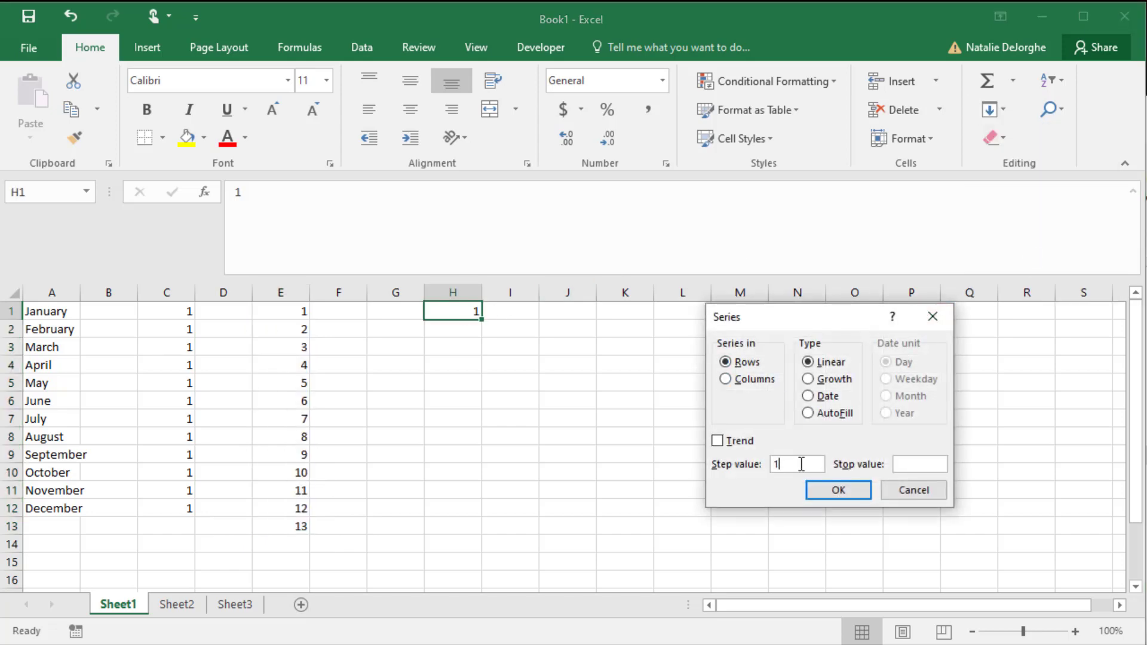
text(0)
click(932, 465)
text(100)
click(844, 487)
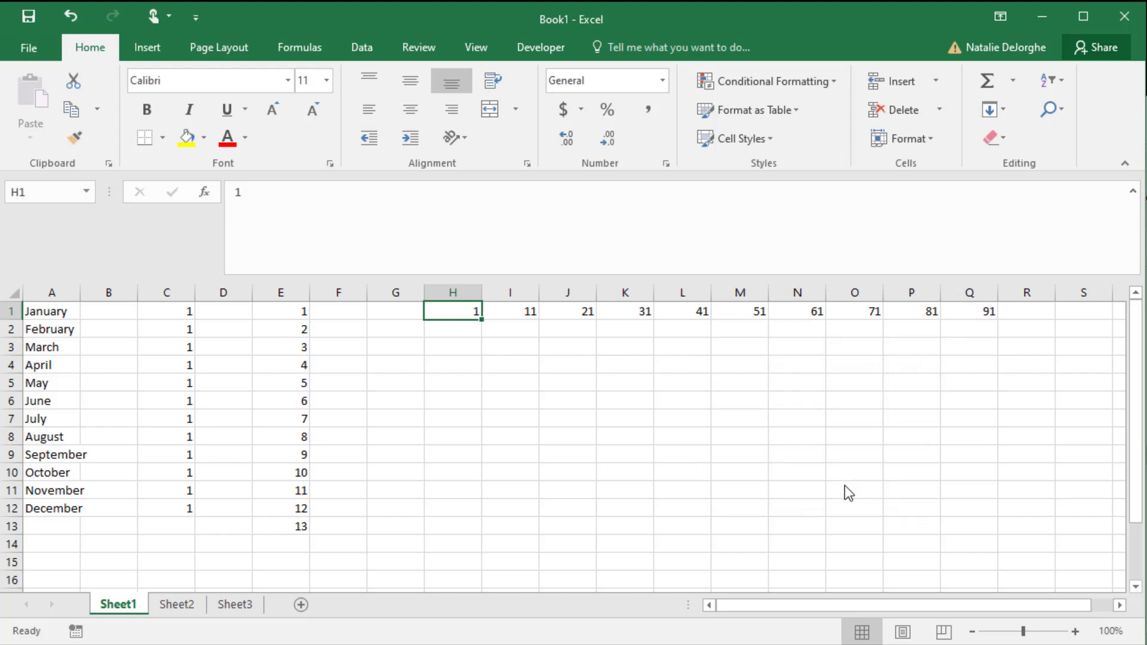
- On Sheet2, fill the Remaining Inventory formula from D3 down to D6 and check the copied formulas
click(172, 604)
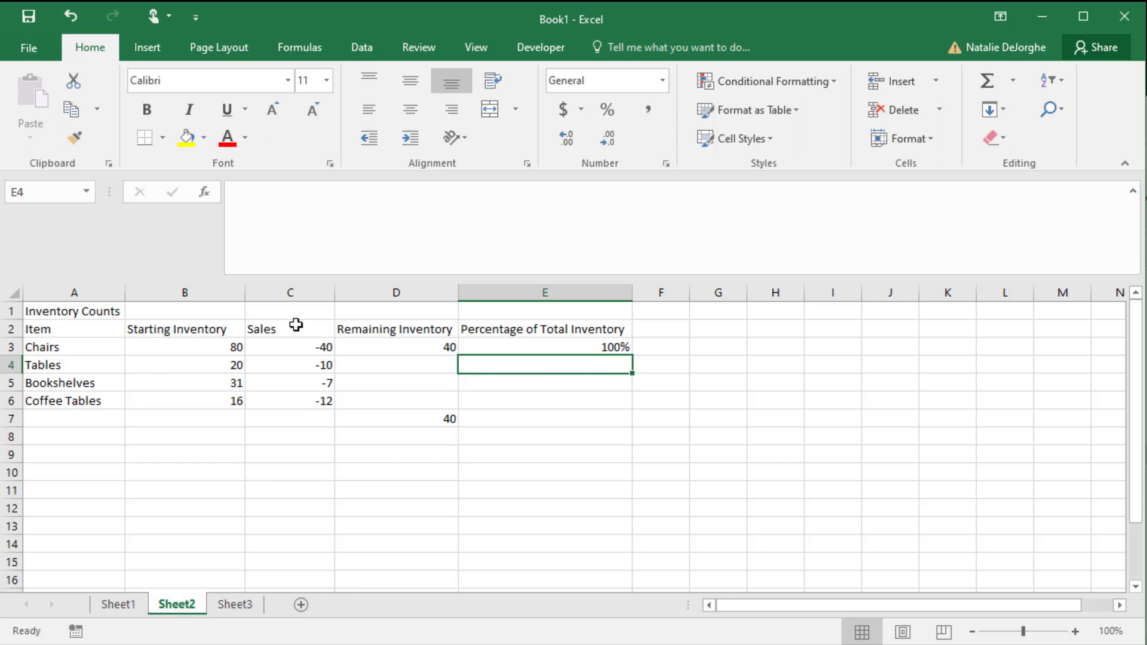
click(432, 350)
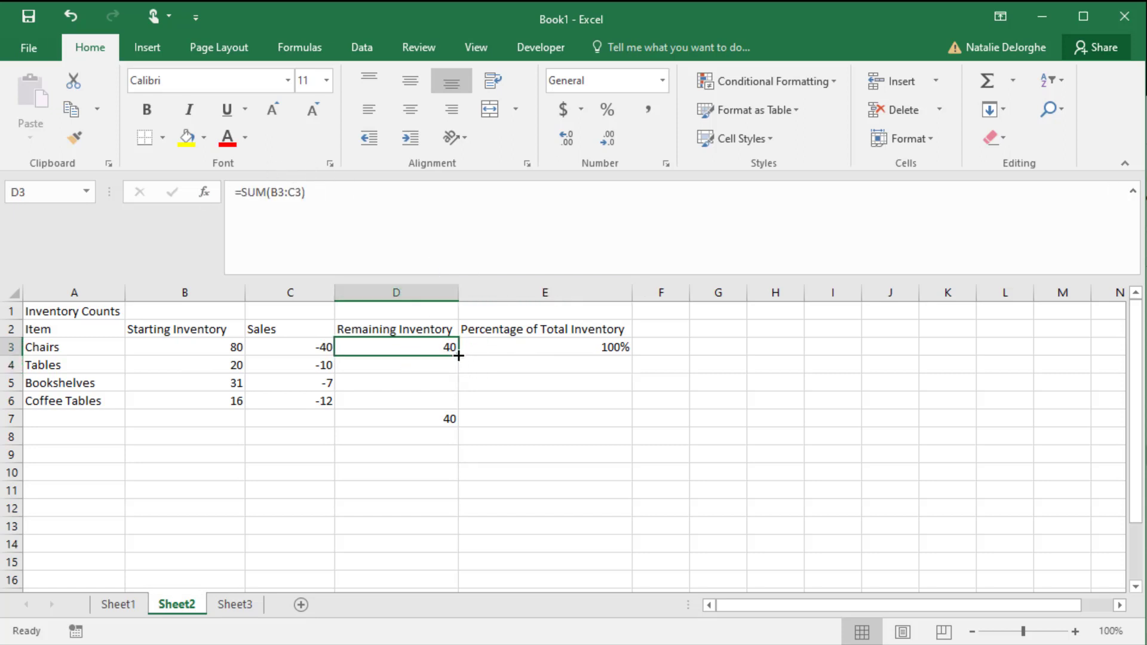
drag(458, 355, 453, 404)
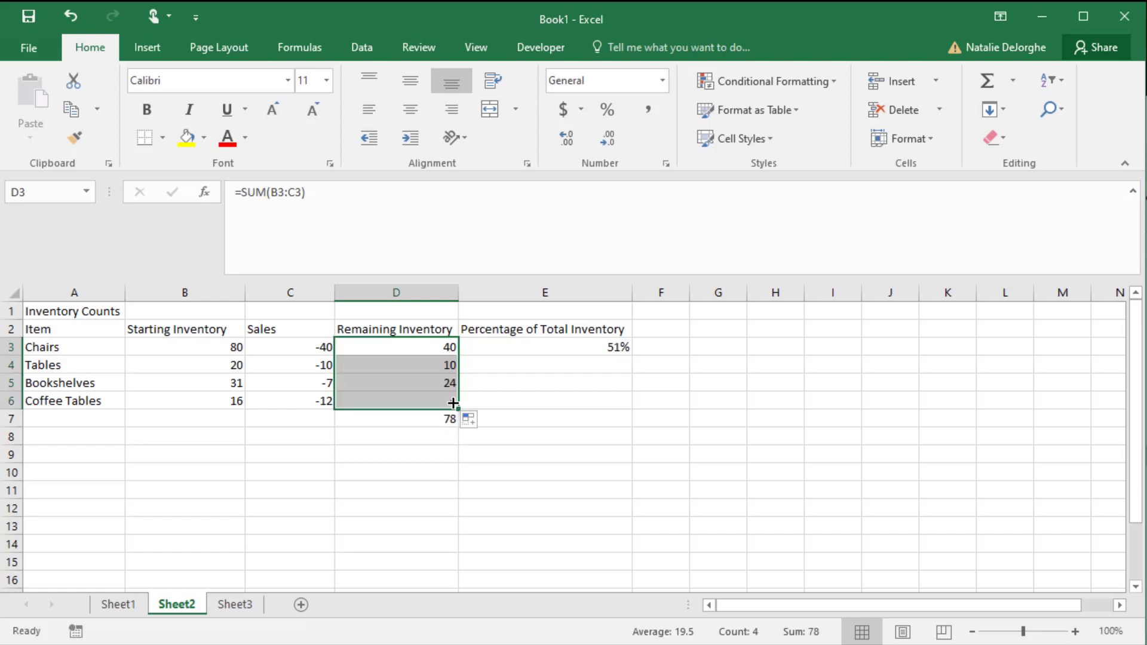
click(440, 366)
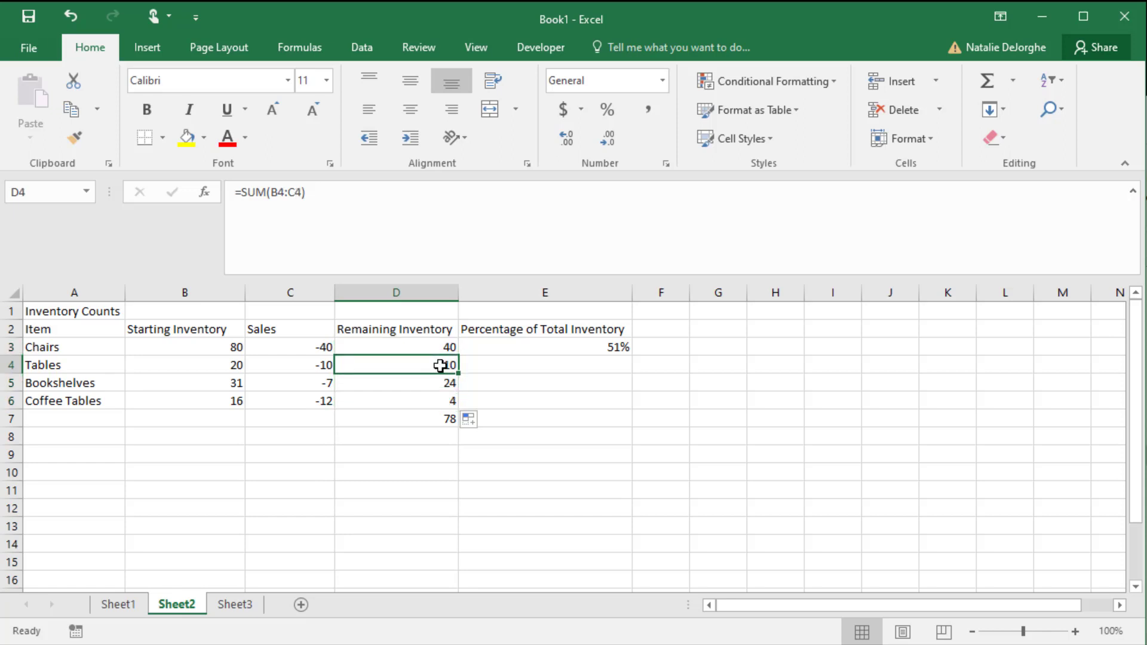
click(410, 387)
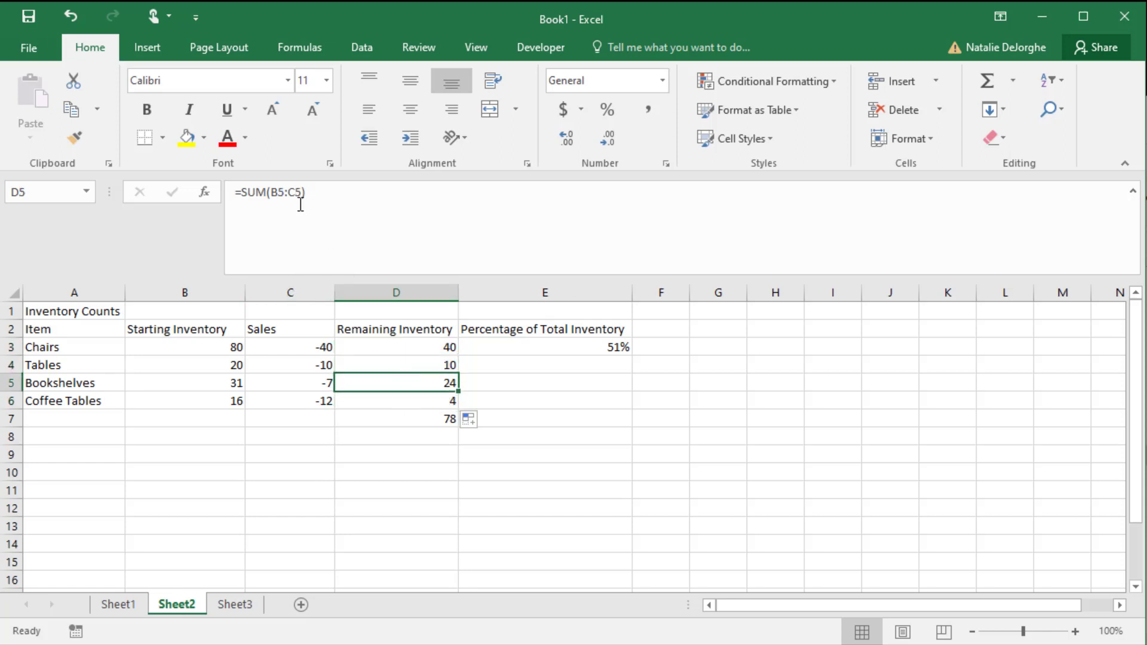
click(431, 401)
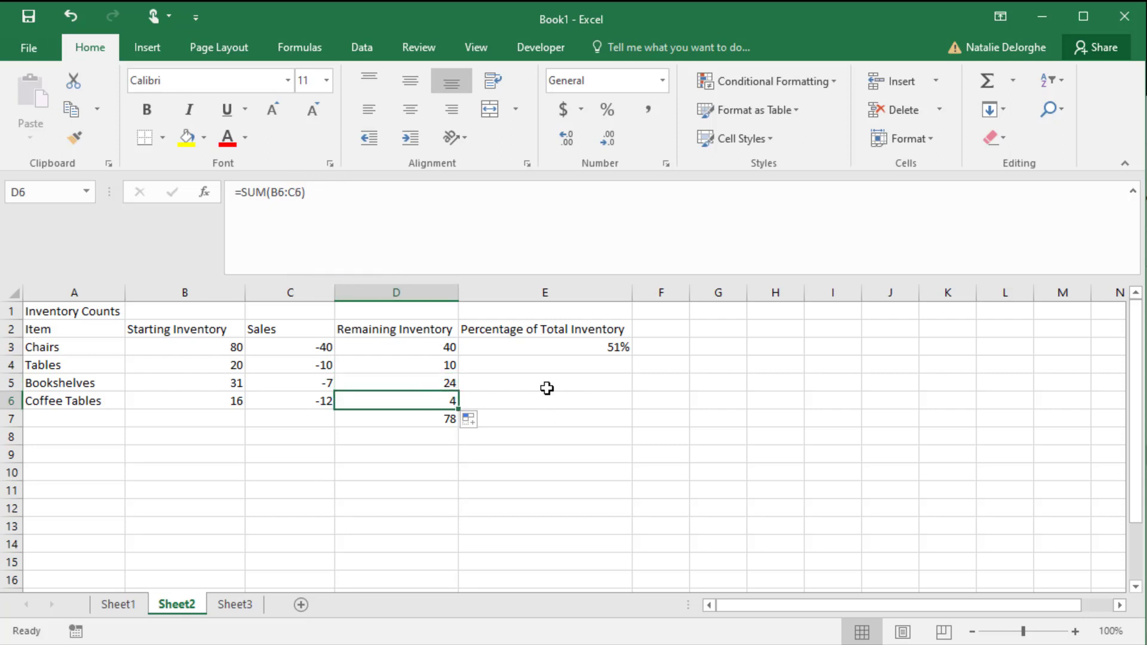
- Try to fill the Percentage of Total Inventory formula from E3 down to E6, and inspect E4 and its divisor cell D8
click(536, 346)
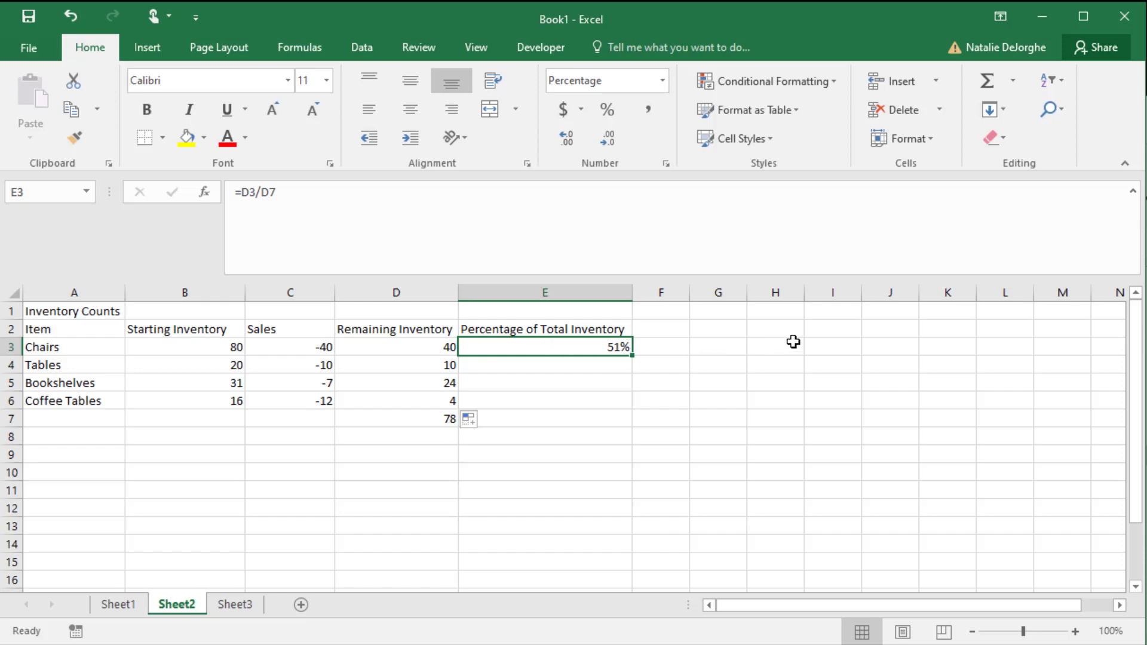
drag(630, 356, 630, 411)
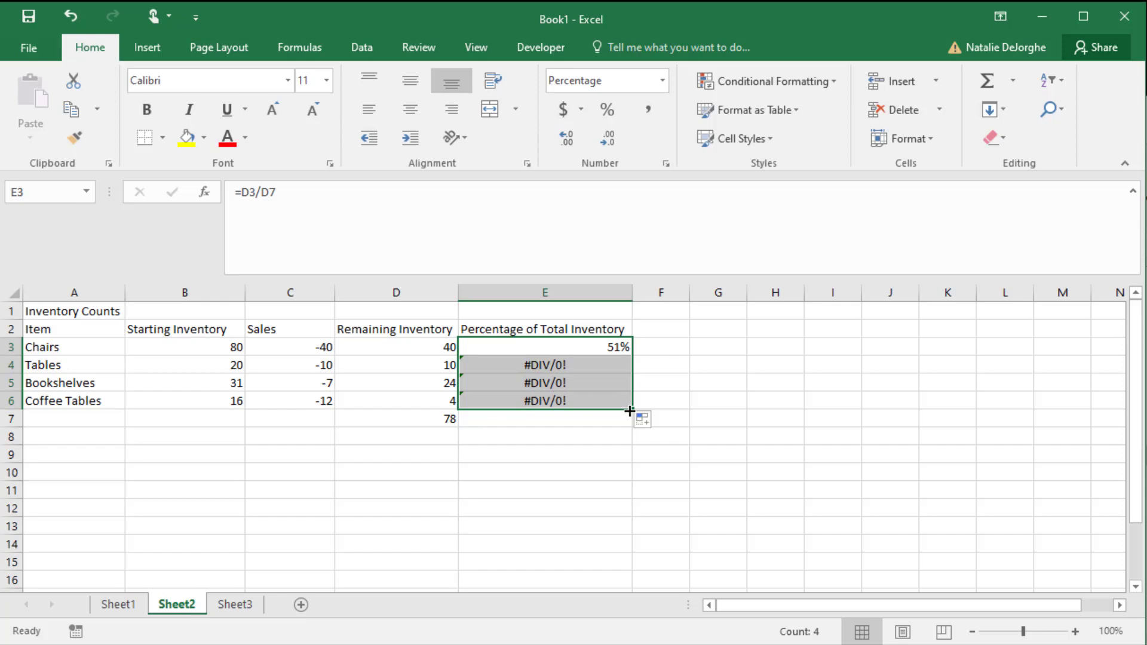
click(584, 362)
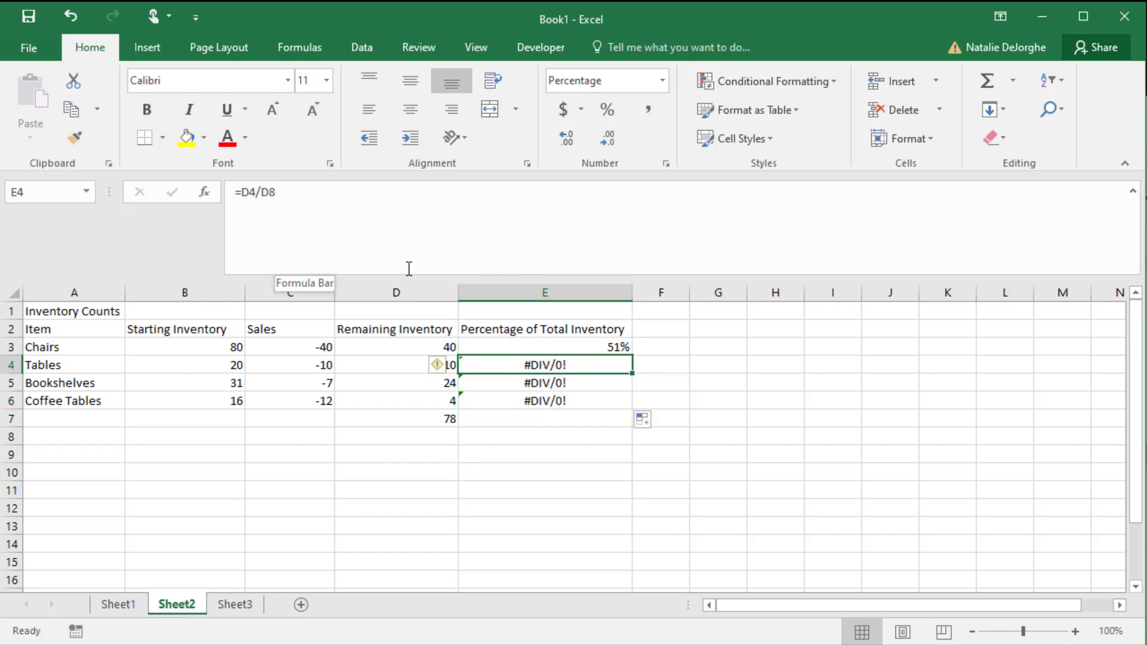
click(426, 435)
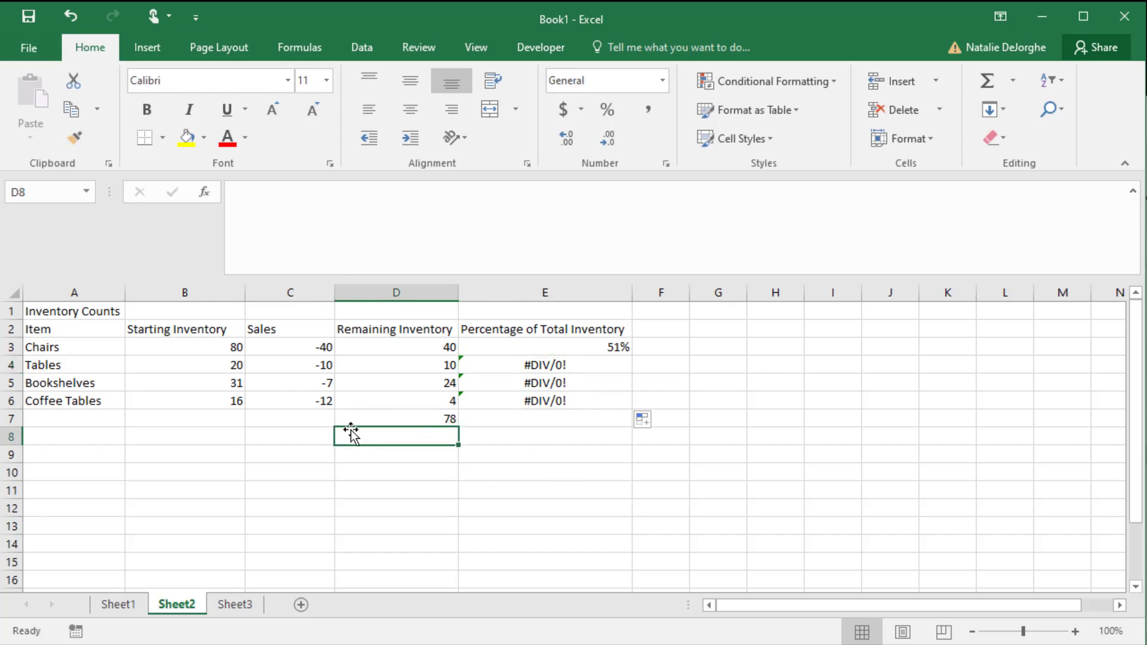
- Make the total inventory reference in E3 absolute so the formula reads =D3/$D$7
click(582, 345)
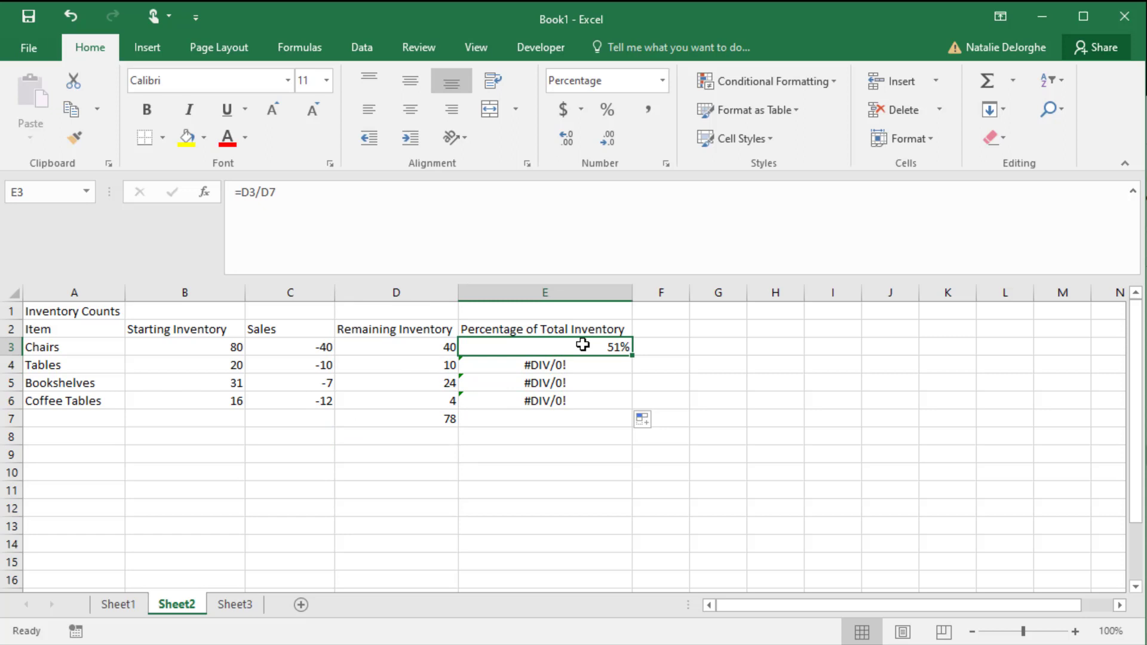
click(262, 192)
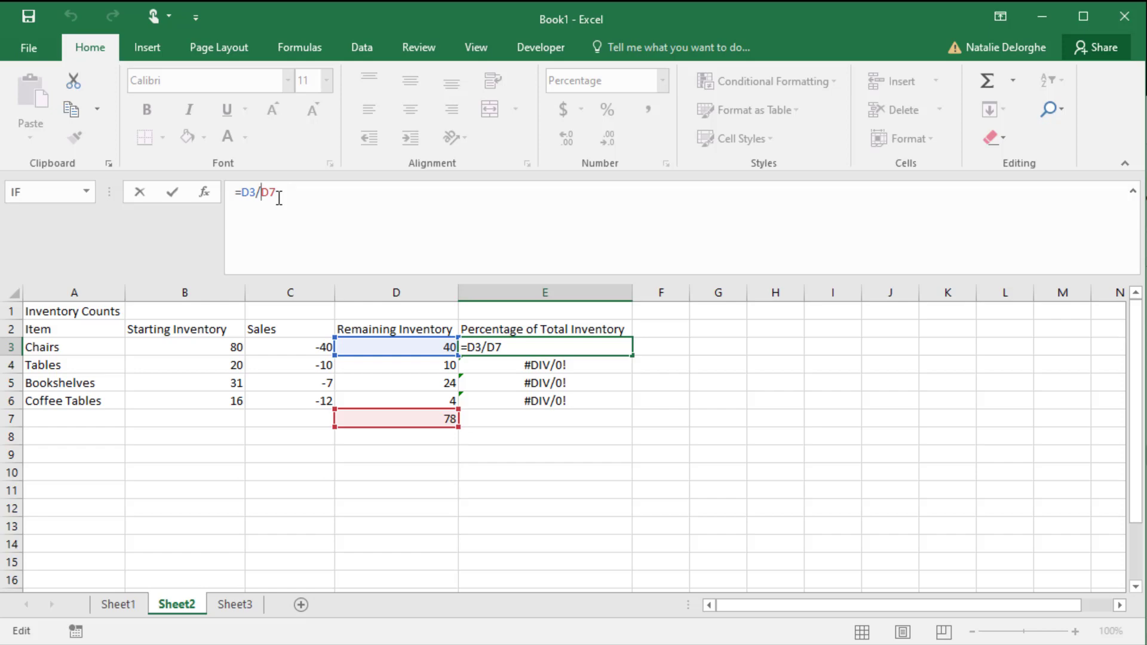
text($)
key(Right)
text($)
key(Return)
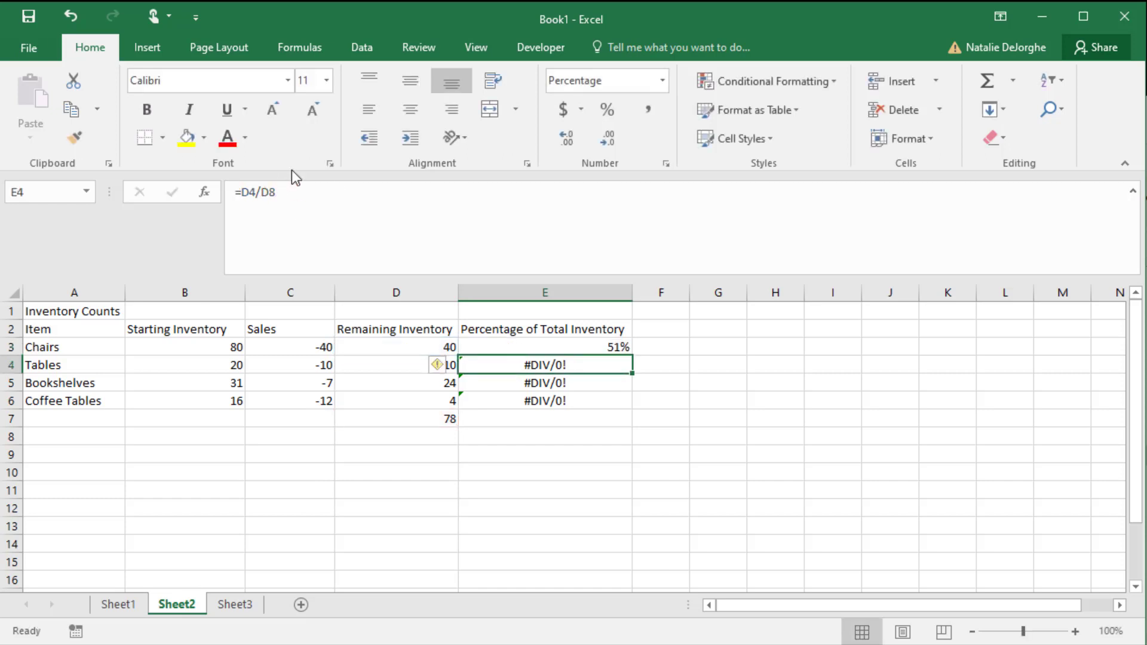
- Fill the corrected percentage formula from E3 down to E6
click(620, 344)
drag(631, 355, 632, 409)
click(567, 435)
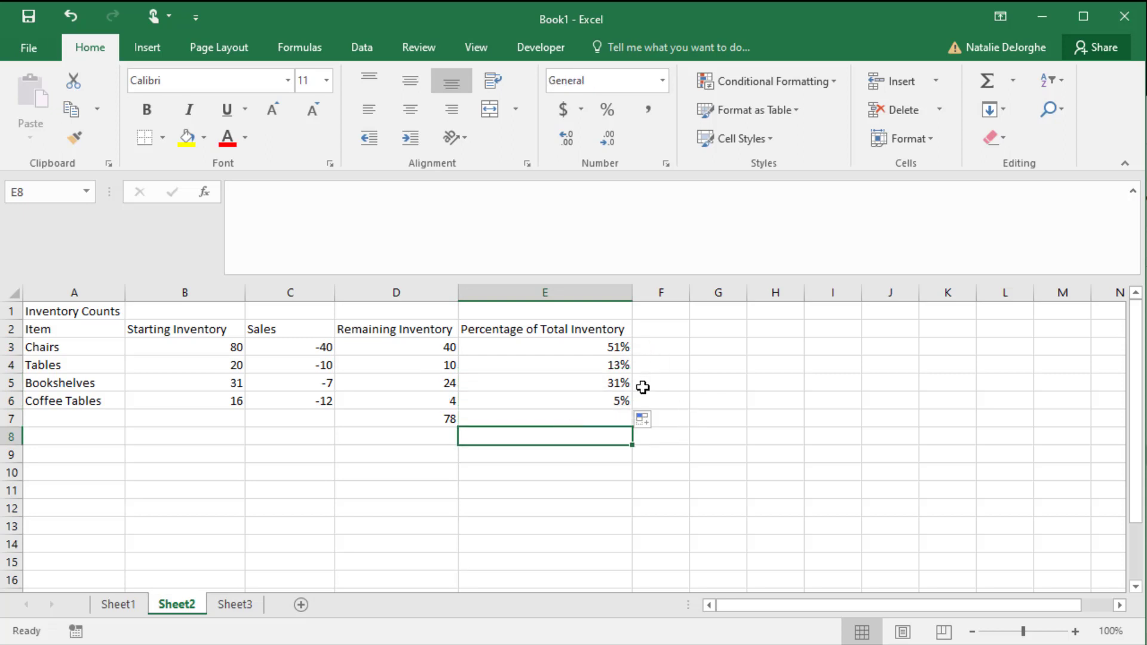
- Turn on filtering for the equipment table on Sheet3 and sort the Checked Out column from oldest to newest
click(234, 605)
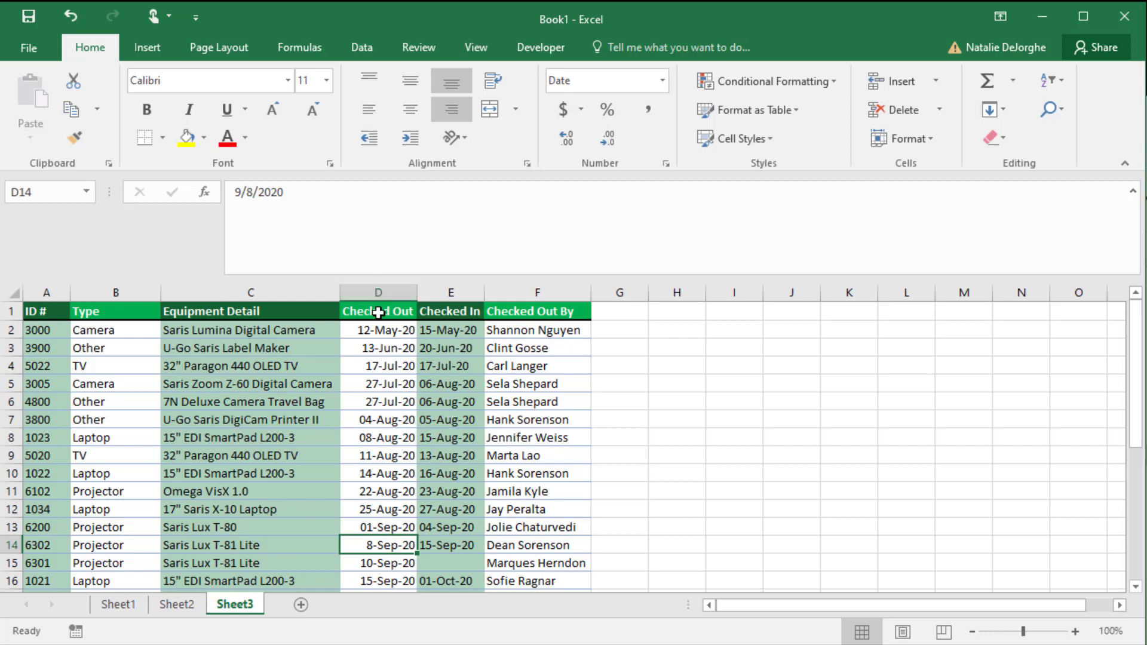
click(377, 312)
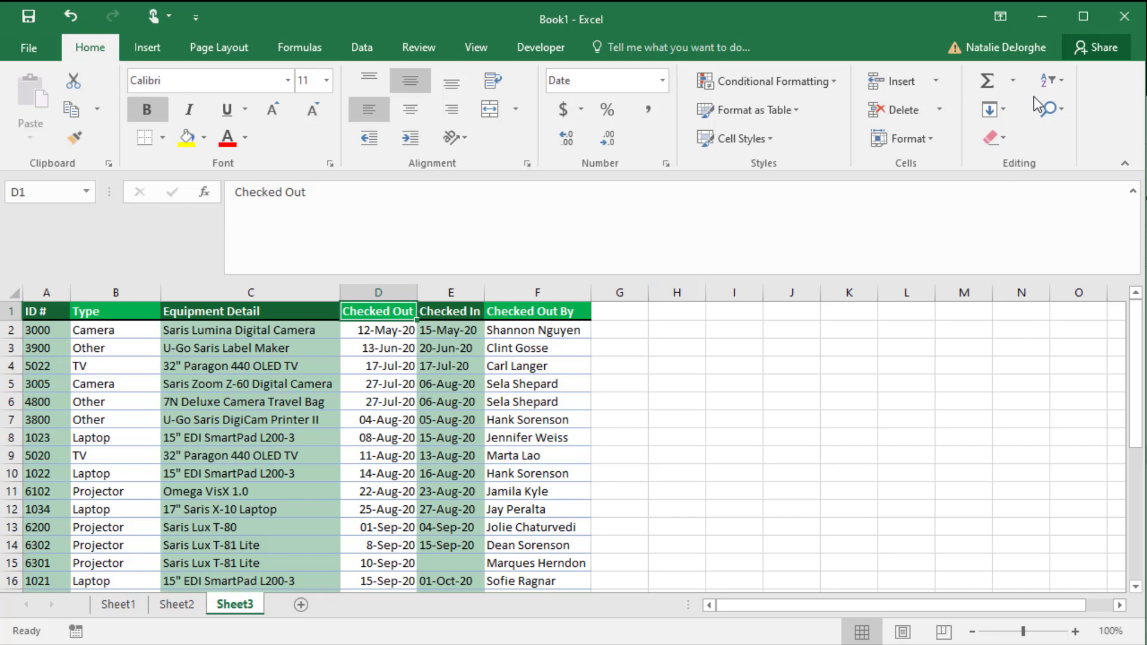
click(1062, 83)
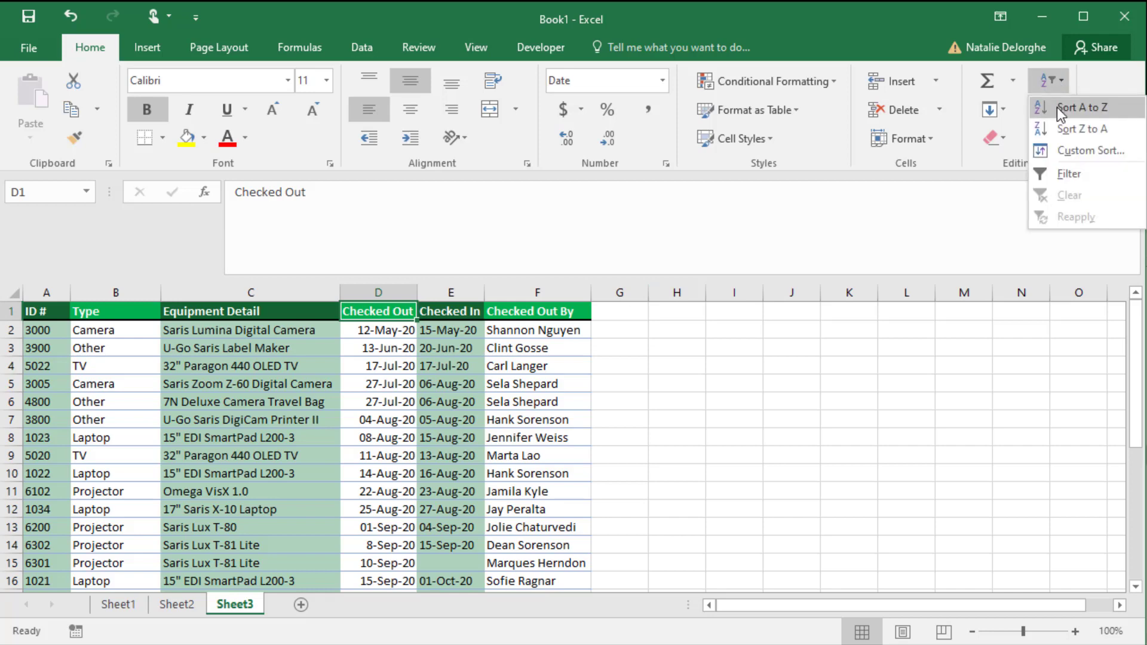
click(1069, 173)
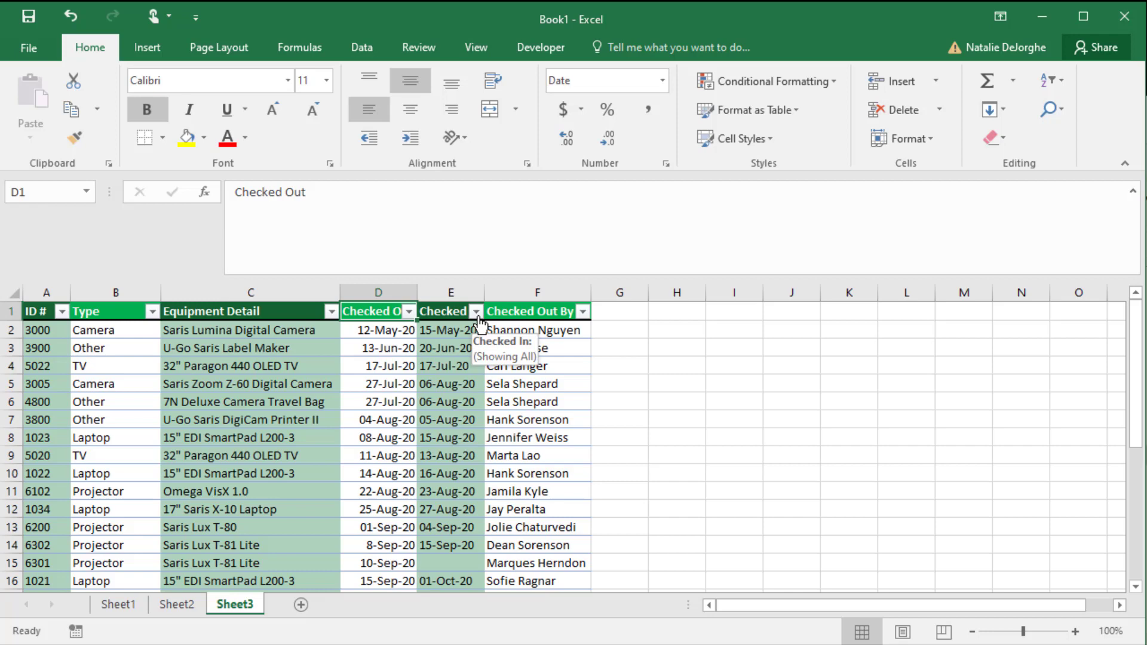
click(408, 311)
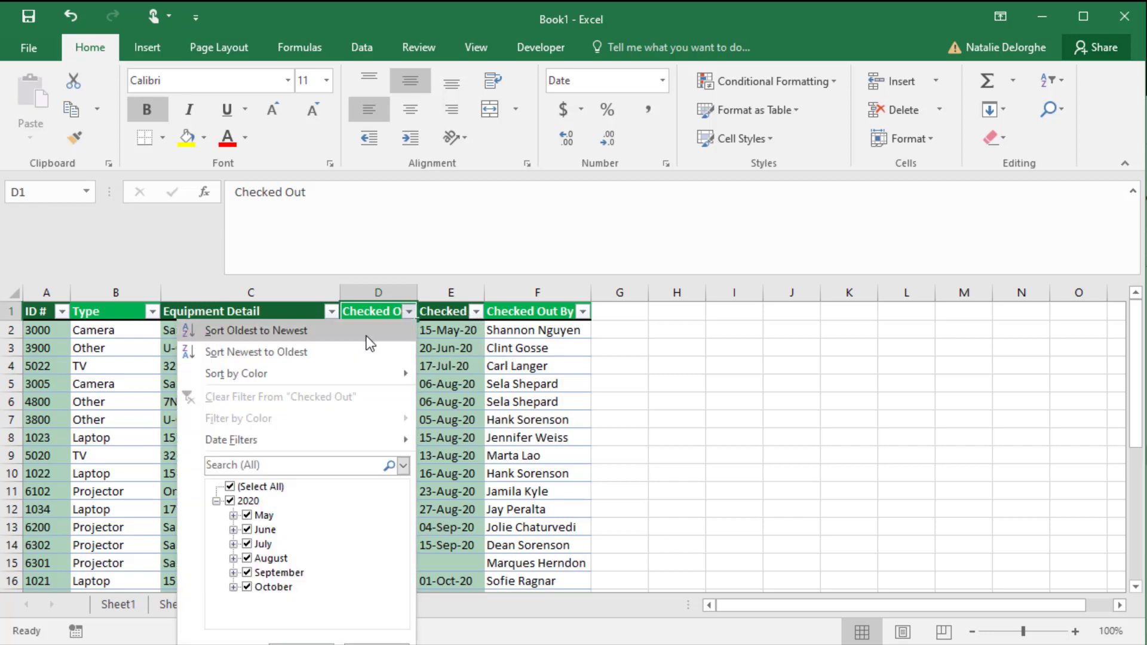
click(367, 336)
click(408, 311)
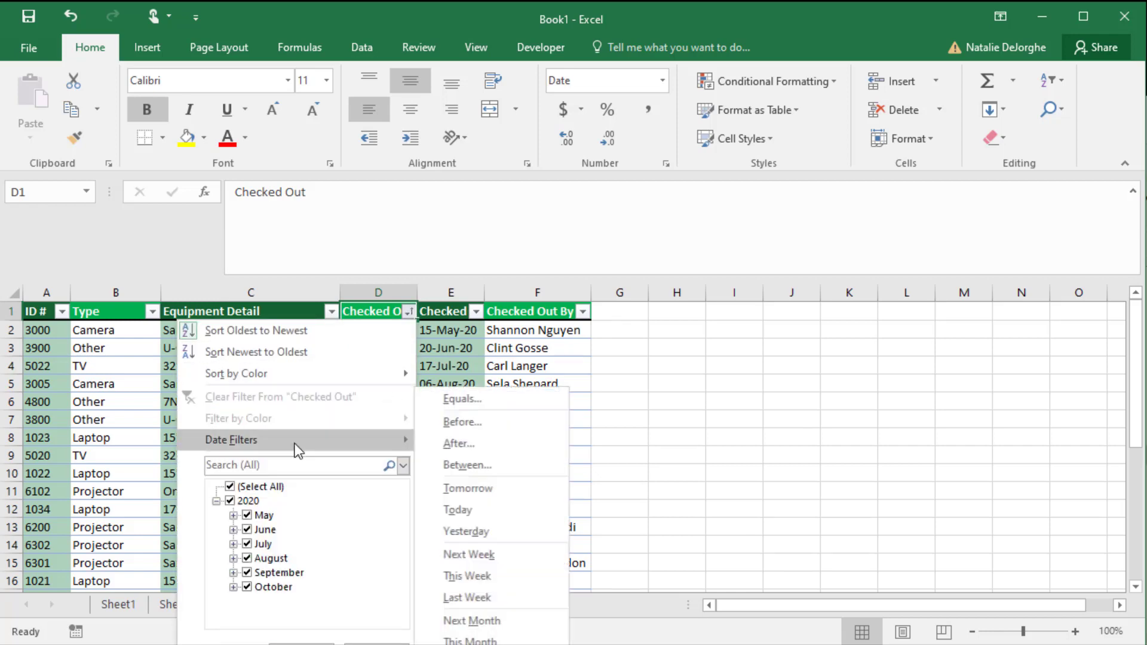
mouse_move(285, 378)
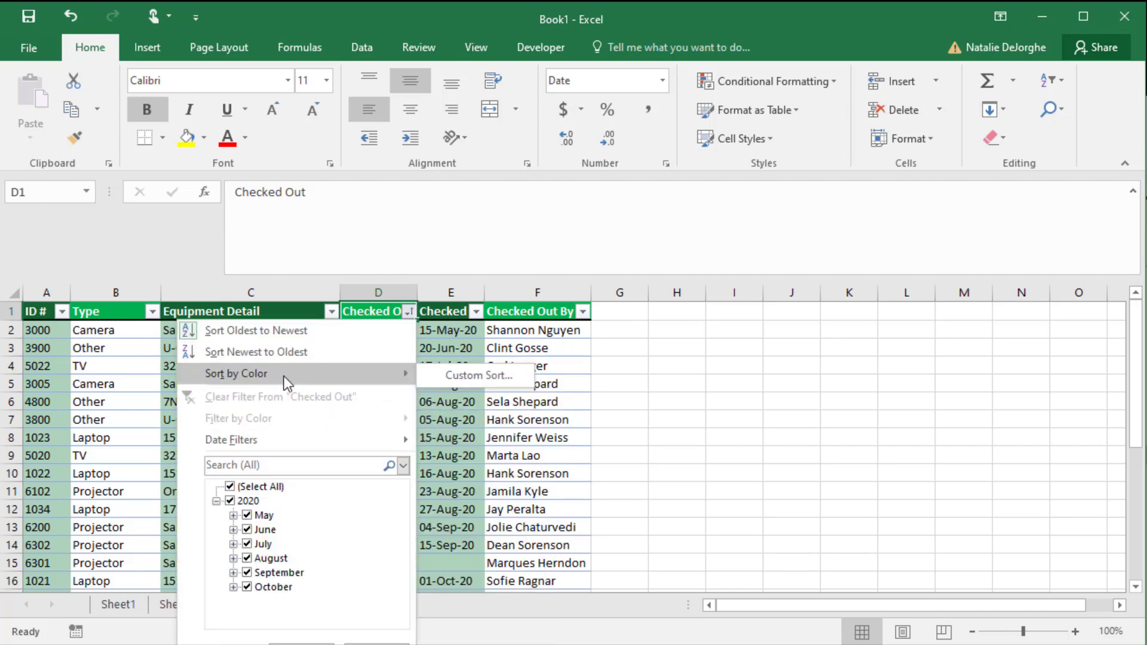
click(612, 352)
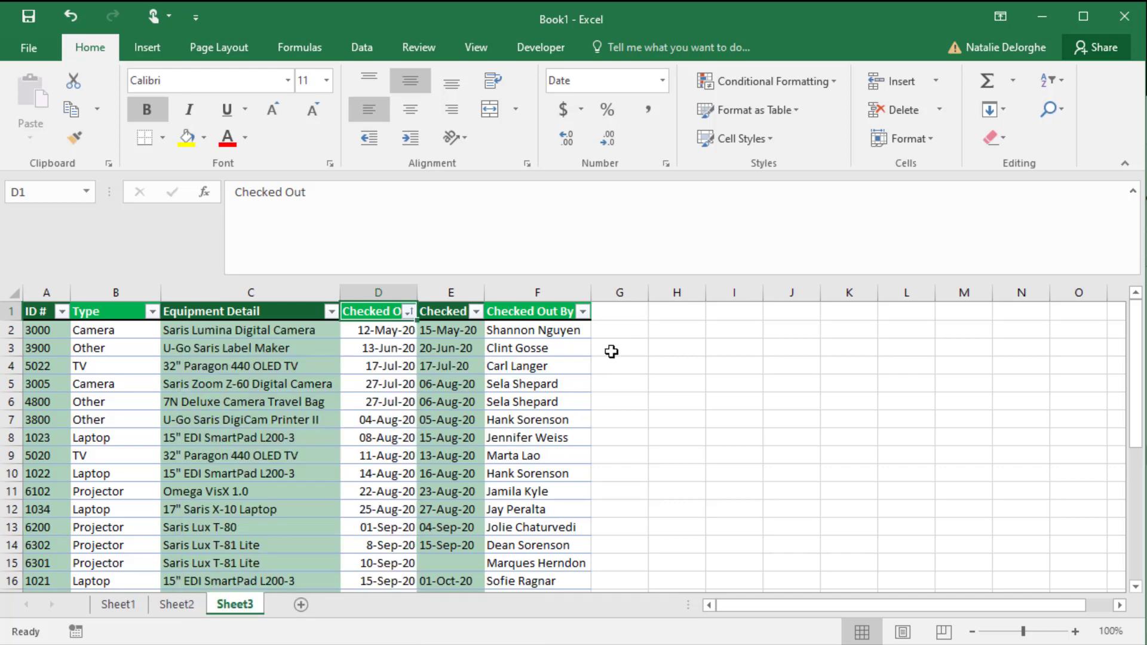
click(408, 311)
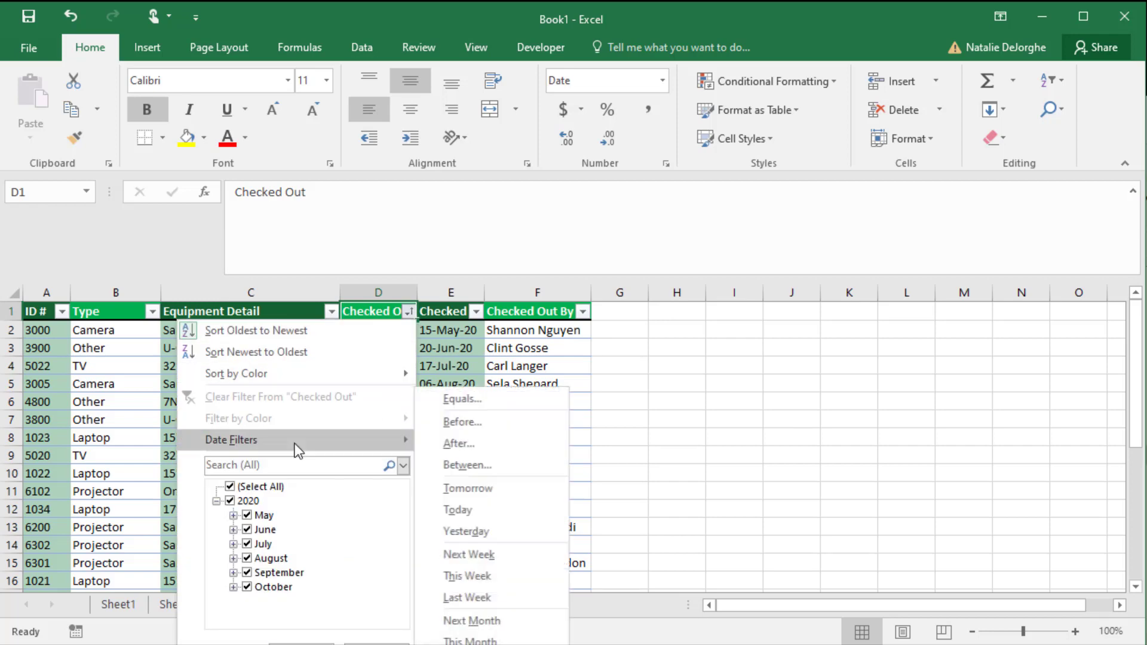
mouse_move(284, 376)
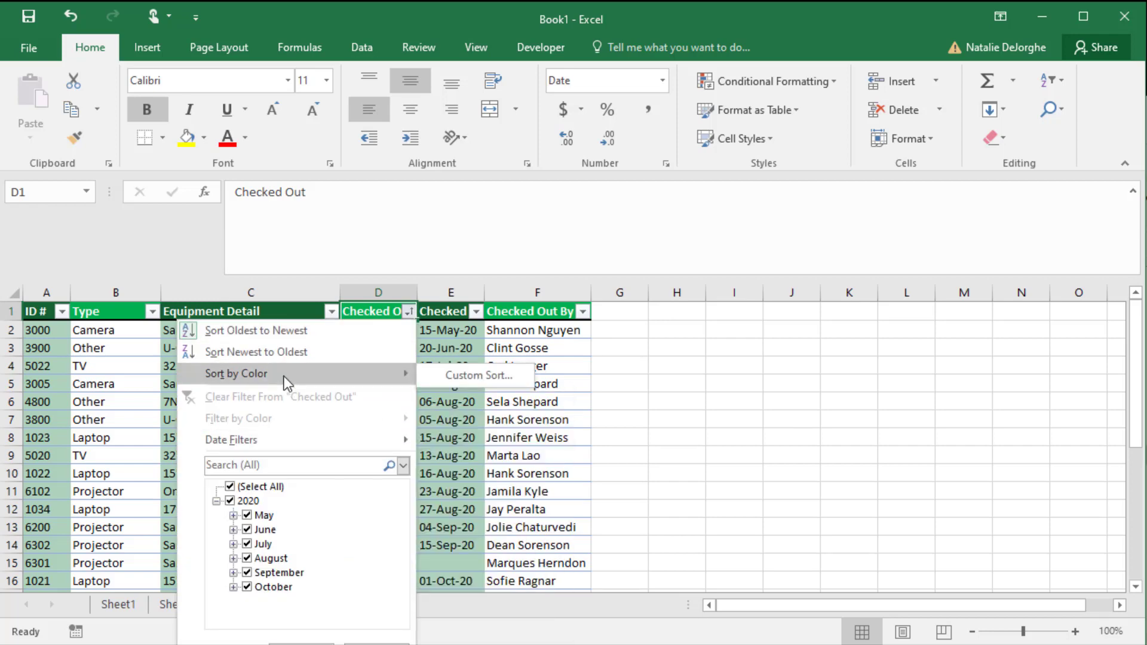
click(612, 351)
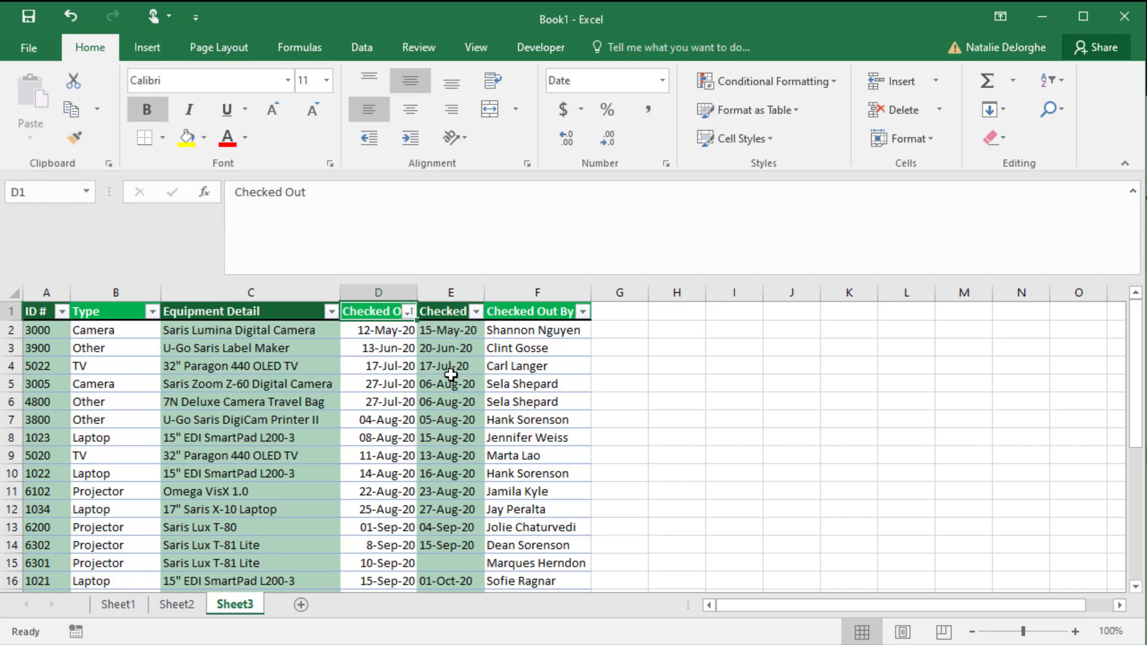
- Filter the Checked In column to show only blank entries
click(475, 312)
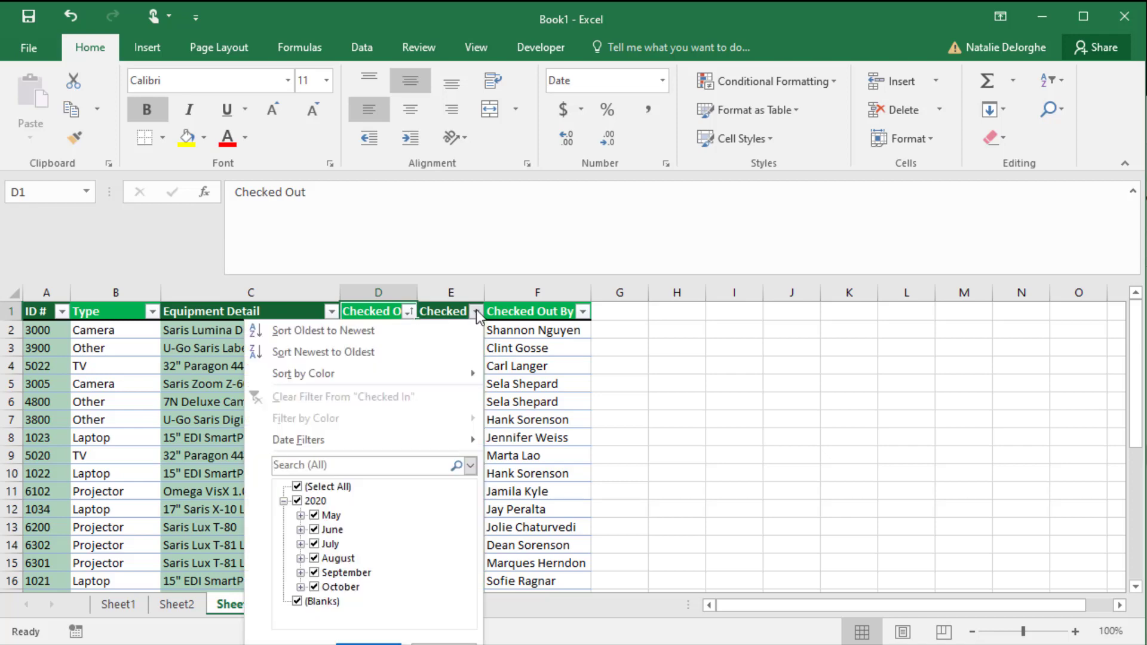
click(297, 486)
click(296, 601)
click(367, 644)
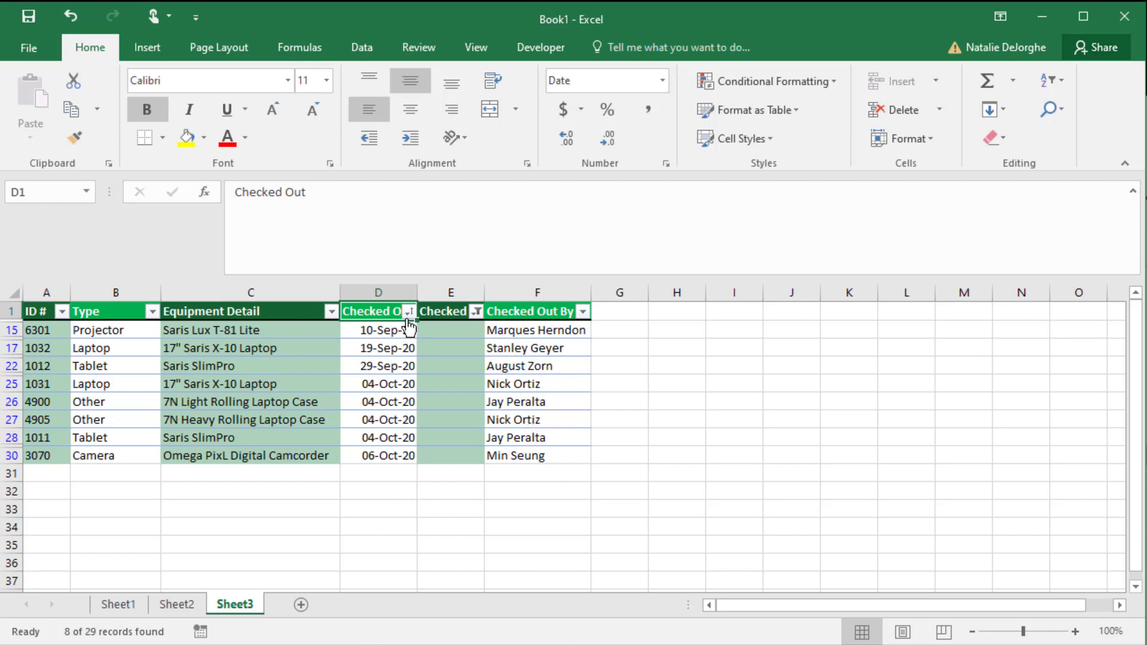
- Clear the filter from the Checked In column to show all equipment records again
click(476, 313)
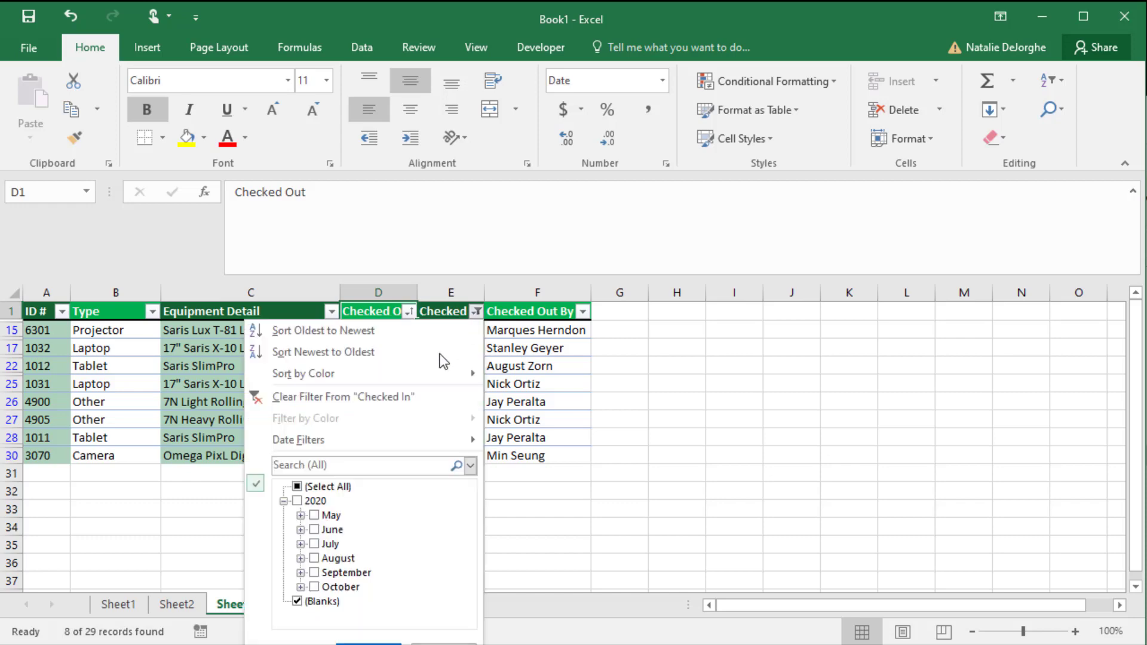
click(314, 531)
click(338, 398)
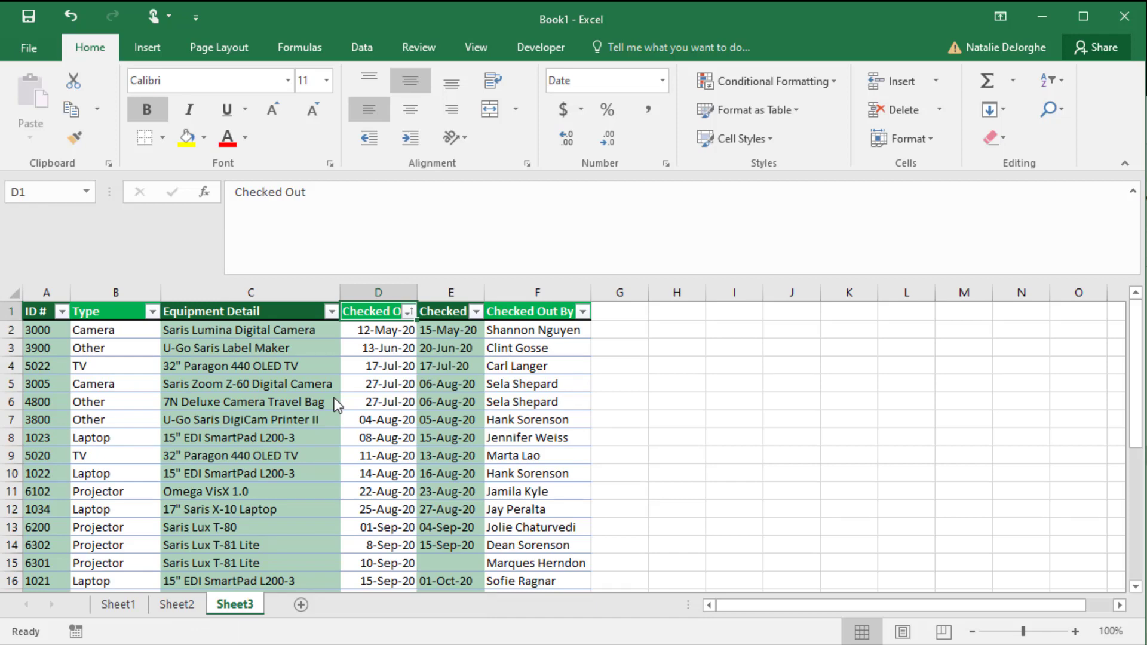
click(407, 312)
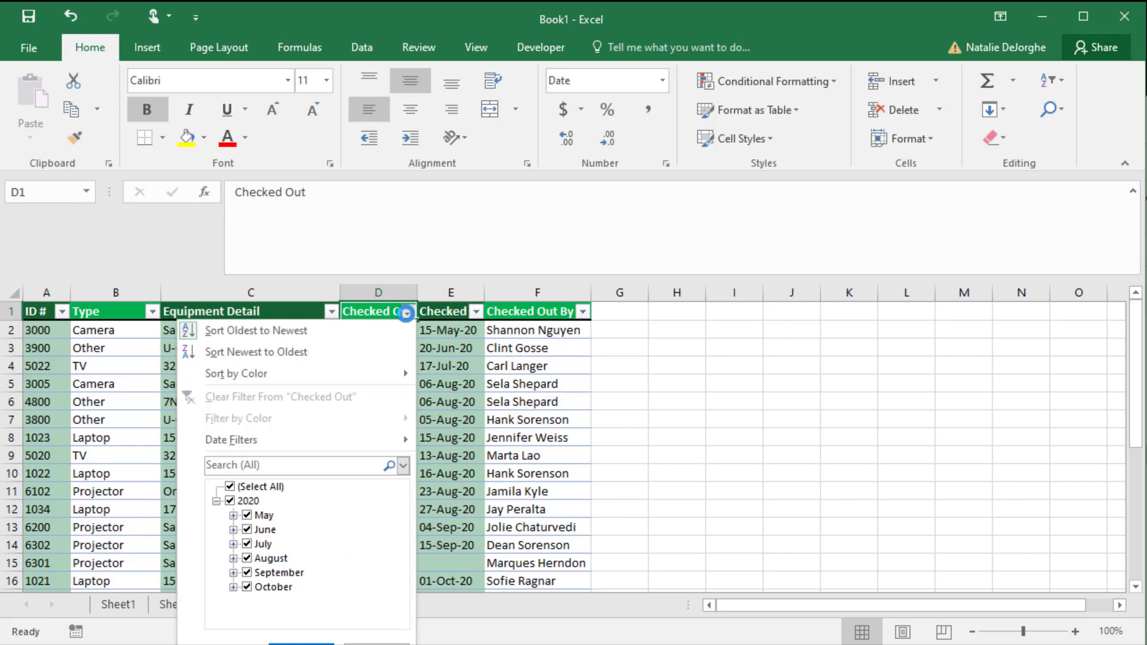
click(408, 313)
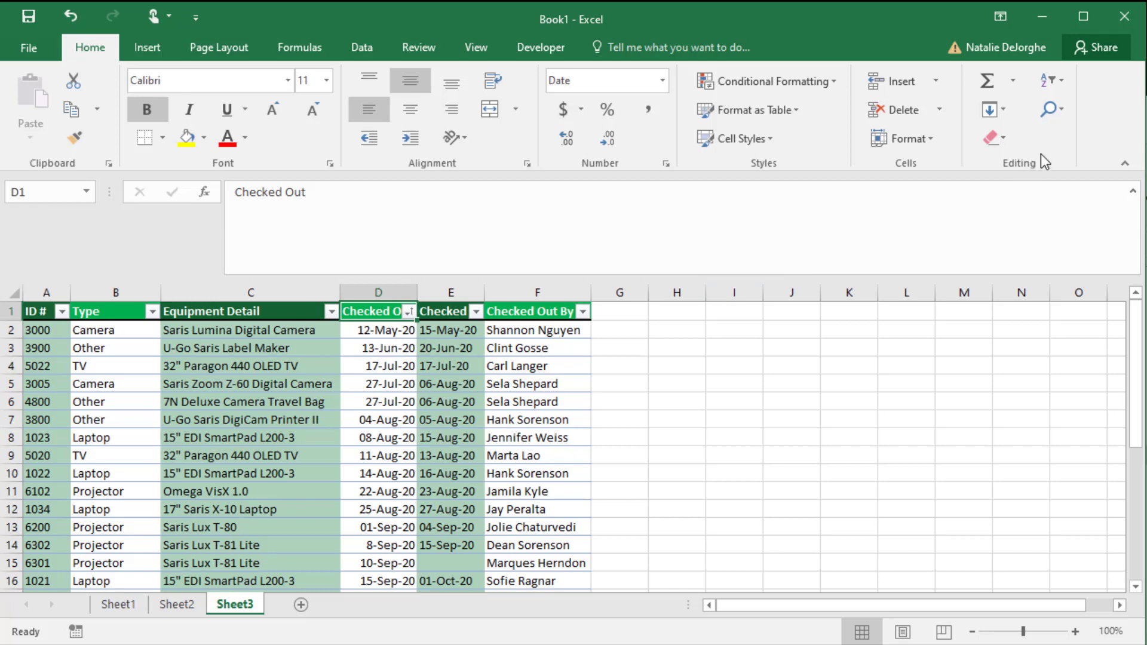
- Search the sheet for "Lux", going through the first matches one by one and listing all matching cells
click(1051, 110)
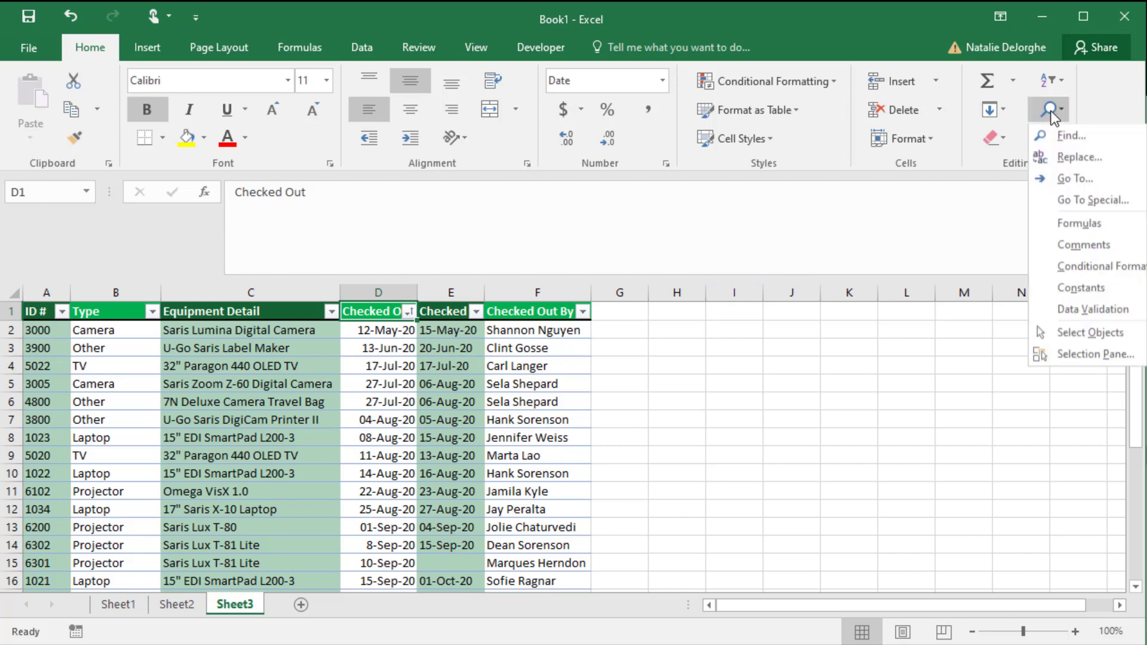
click(1075, 139)
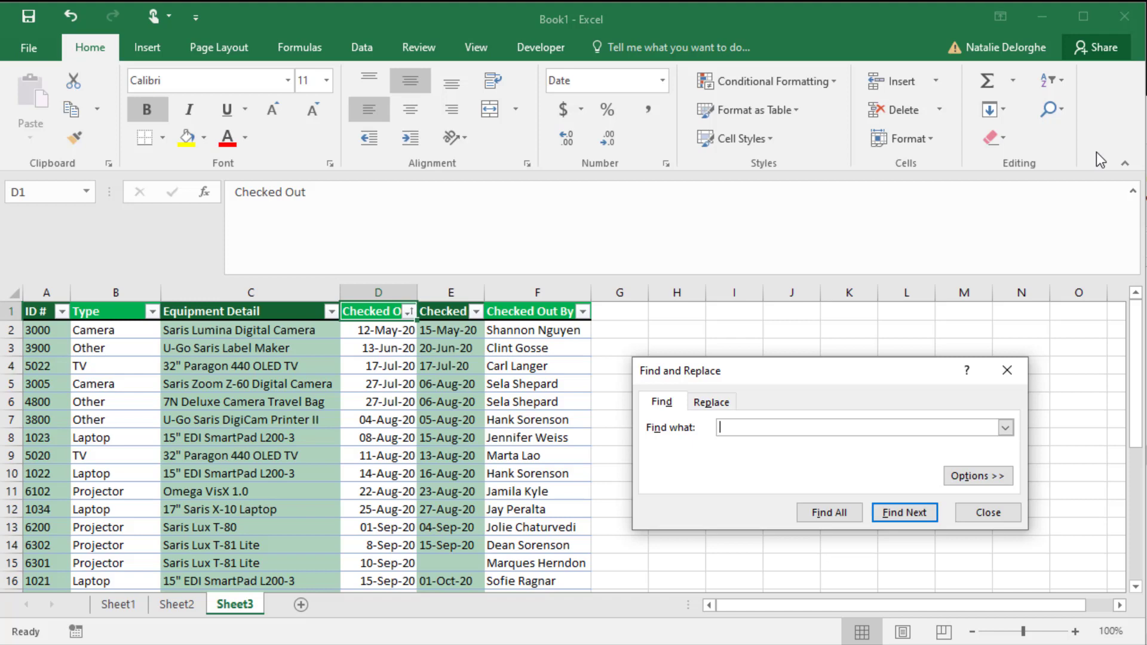
text(Lux)
click(887, 511)
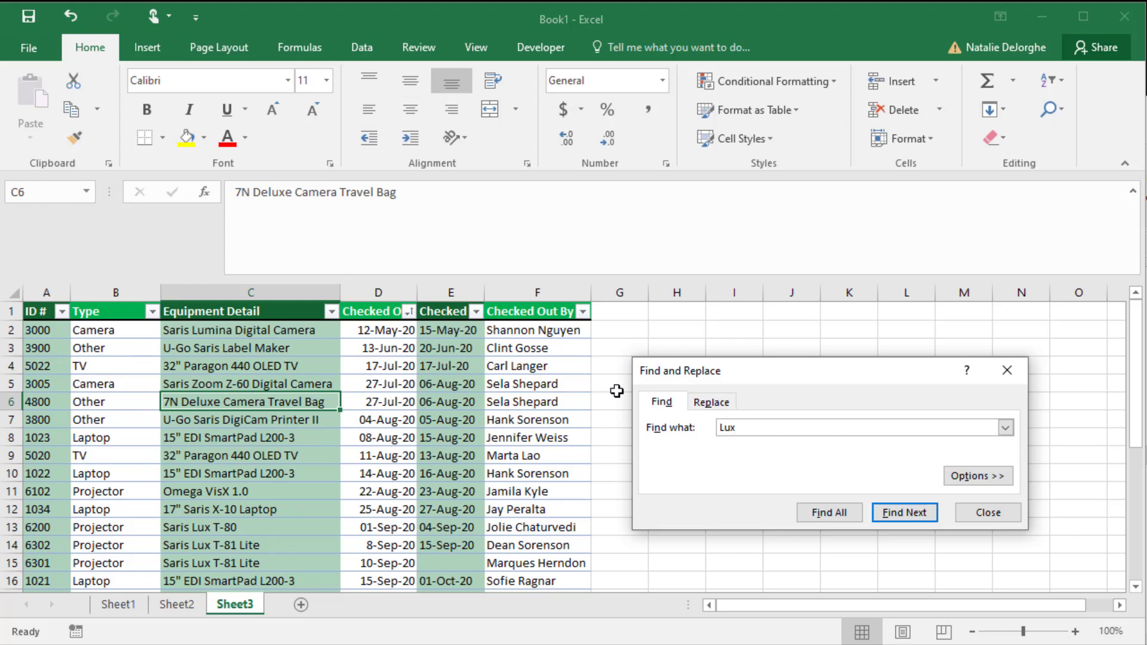
click(905, 512)
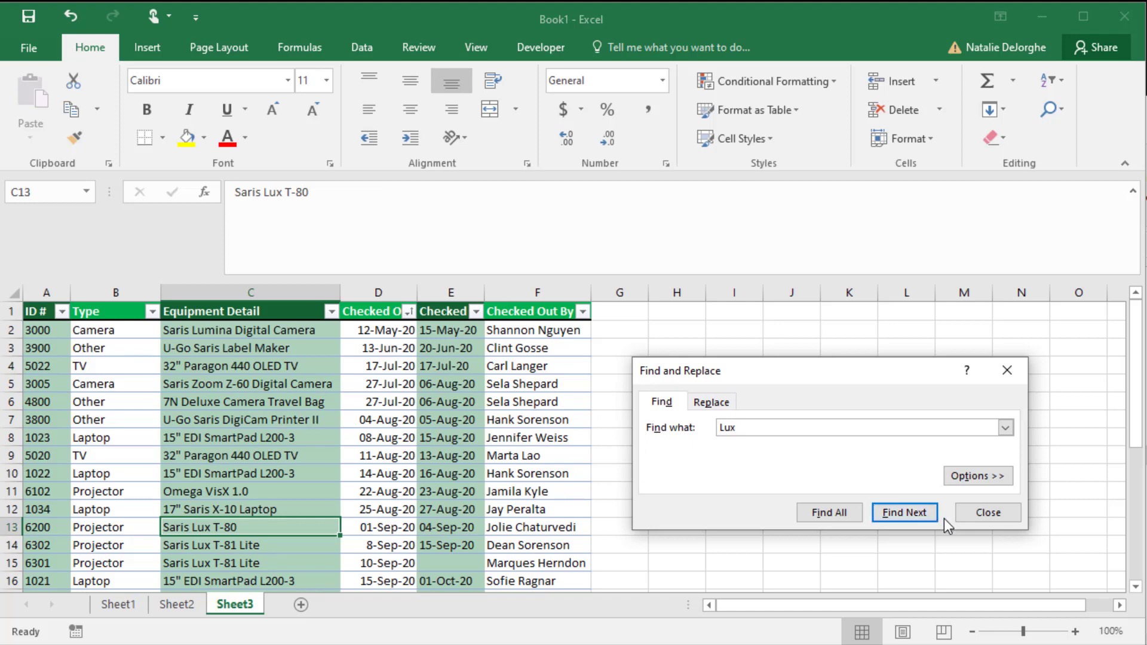
click(847, 515)
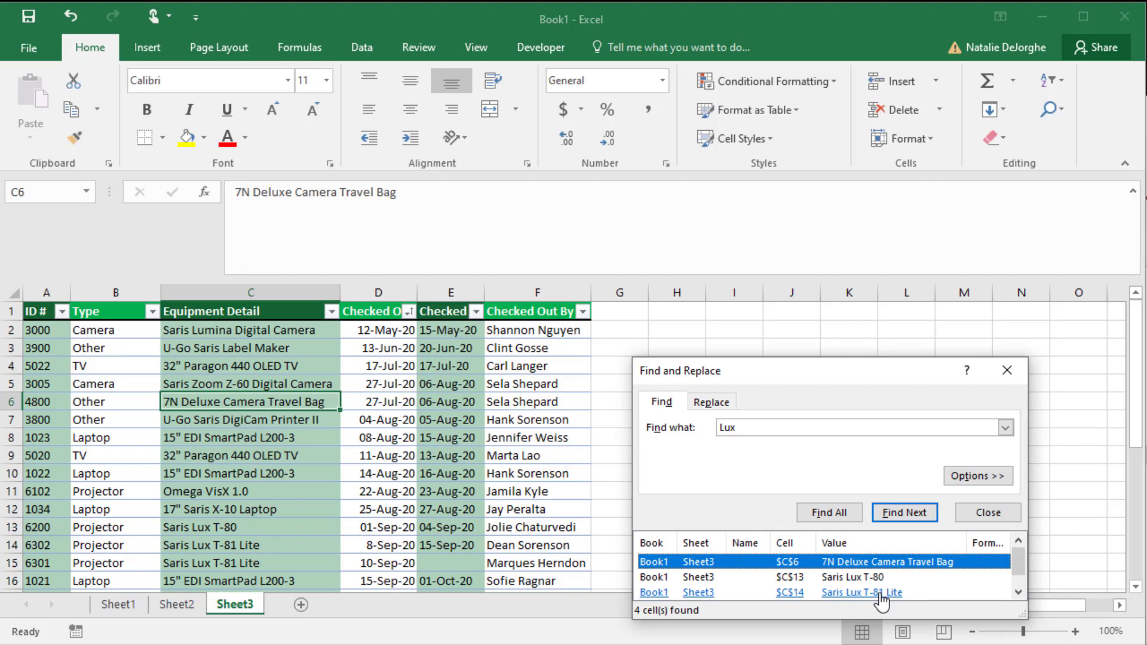
- Replace "Camera" with "DSLR" individually in C6 and B30, and replace all remaining occurrences at once
click(714, 403)
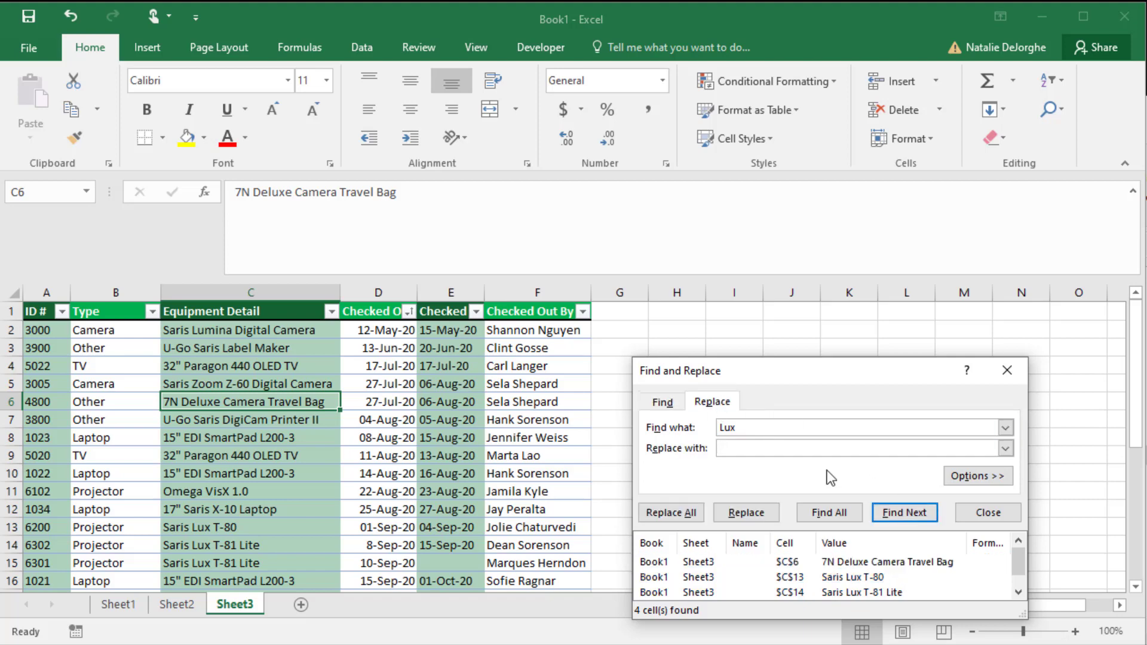
double_click(751, 427)
text(Camera)
key(Tab)
text(DSLR)
click(740, 512)
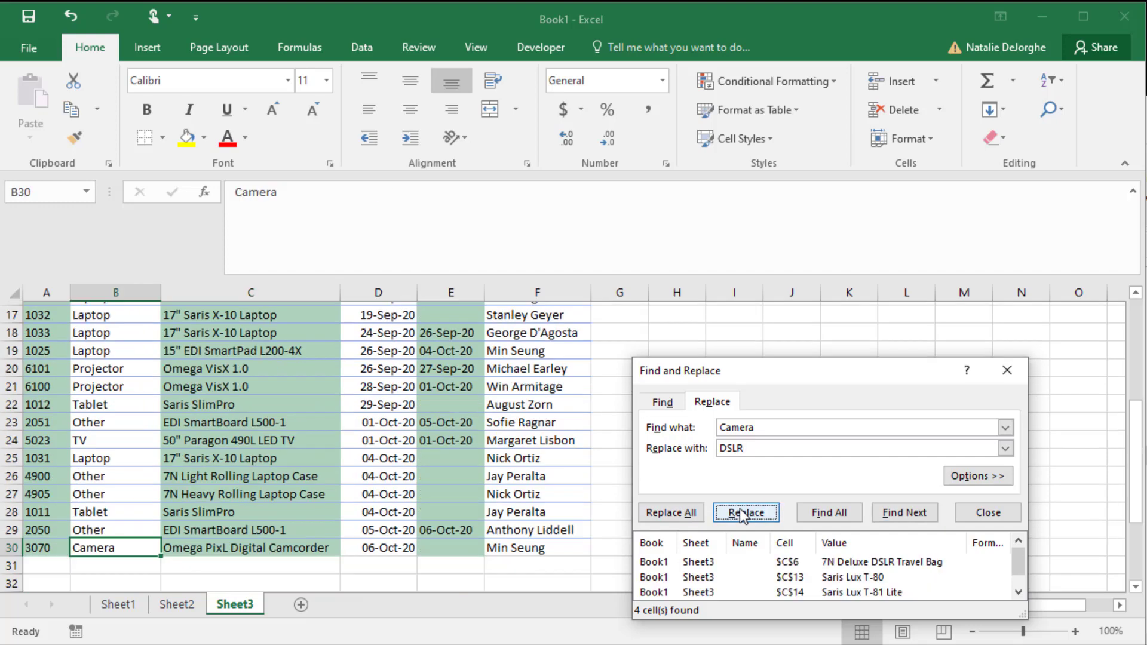
click(740, 512)
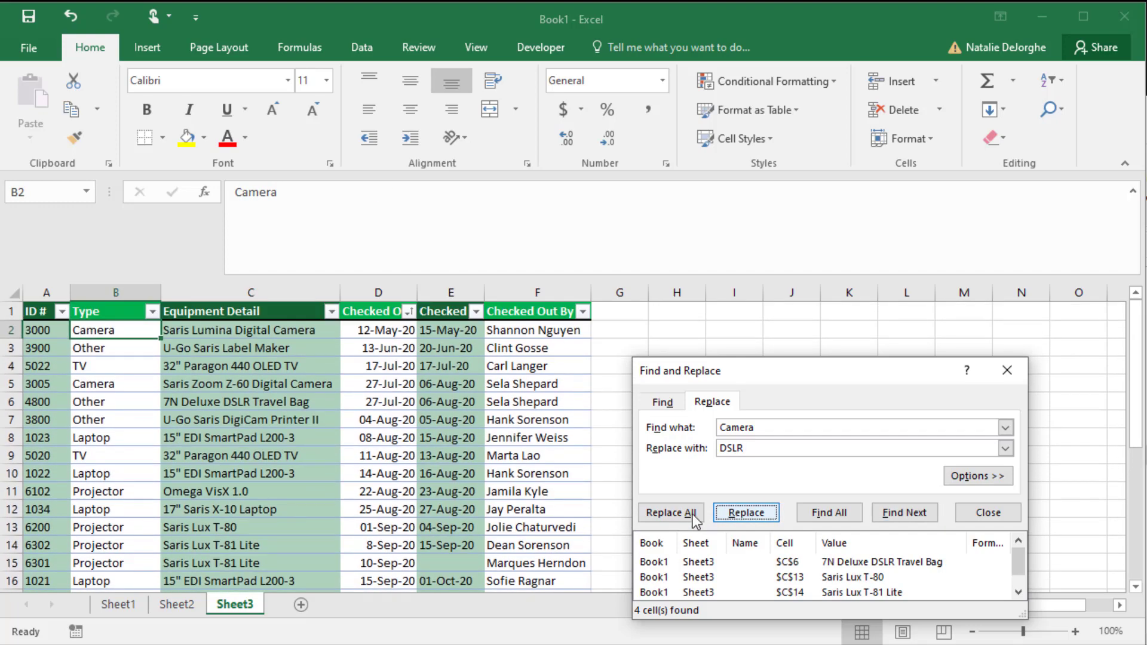
click(656, 515)
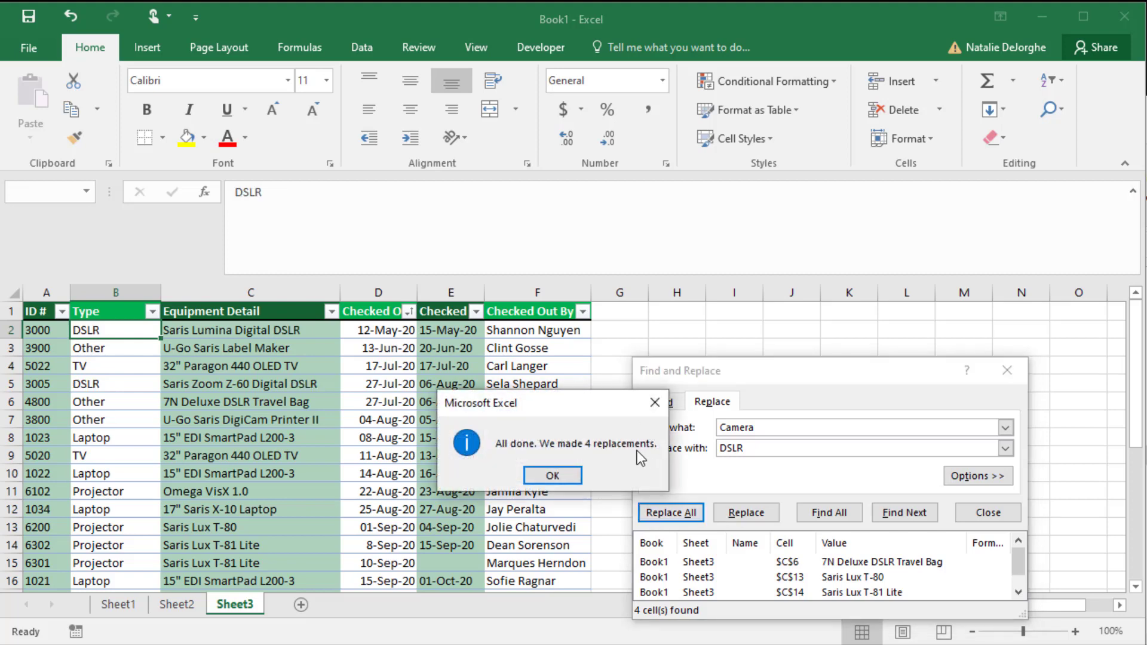
click(553, 476)
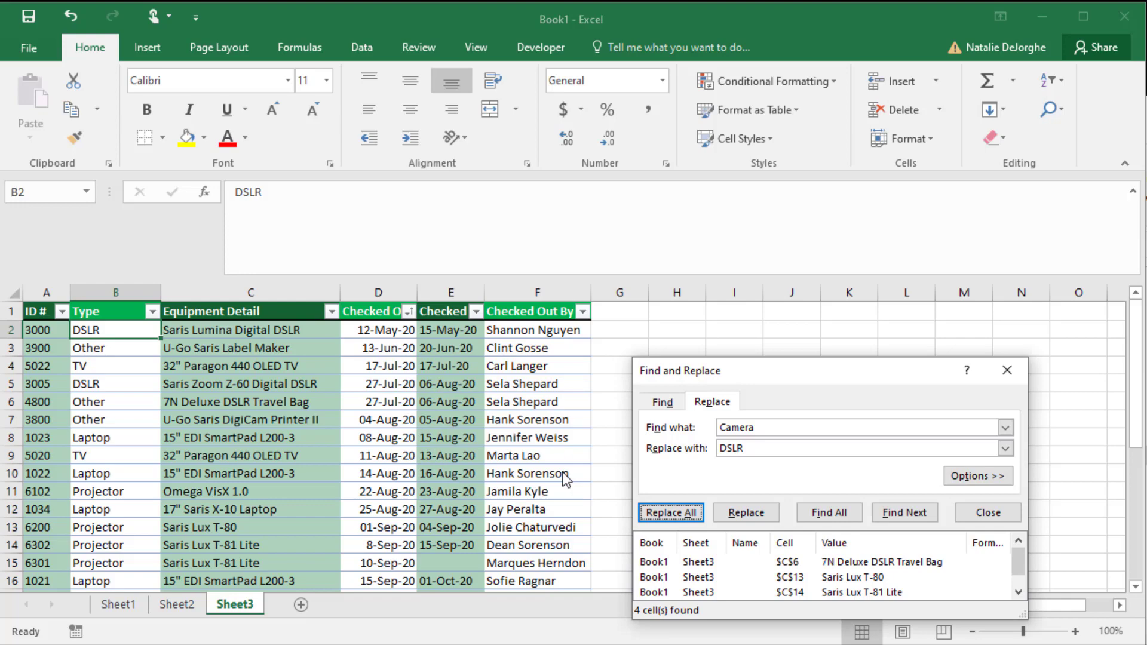